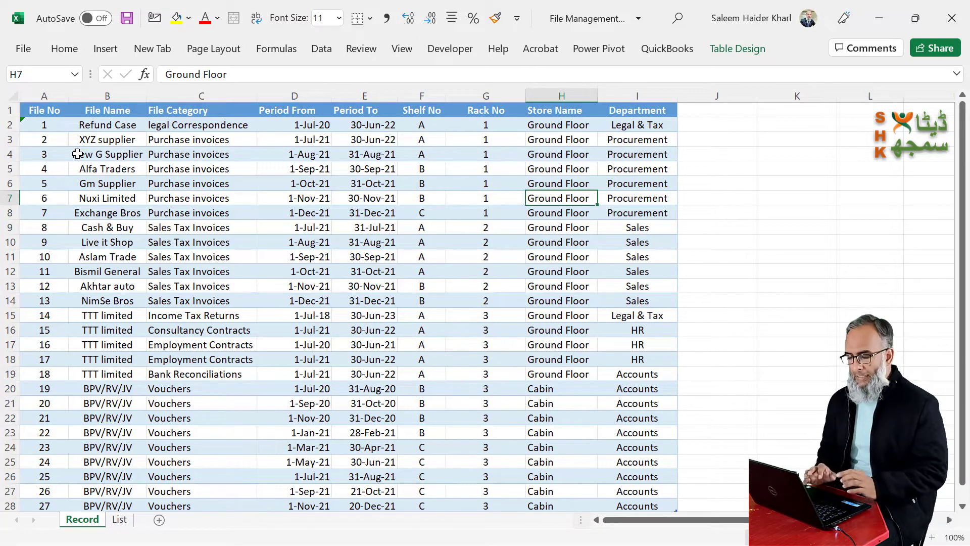
# - Examine the first record's File Category choices in the Record sheet and their source entries in the List sheet
pyautogui.click(57, 122)
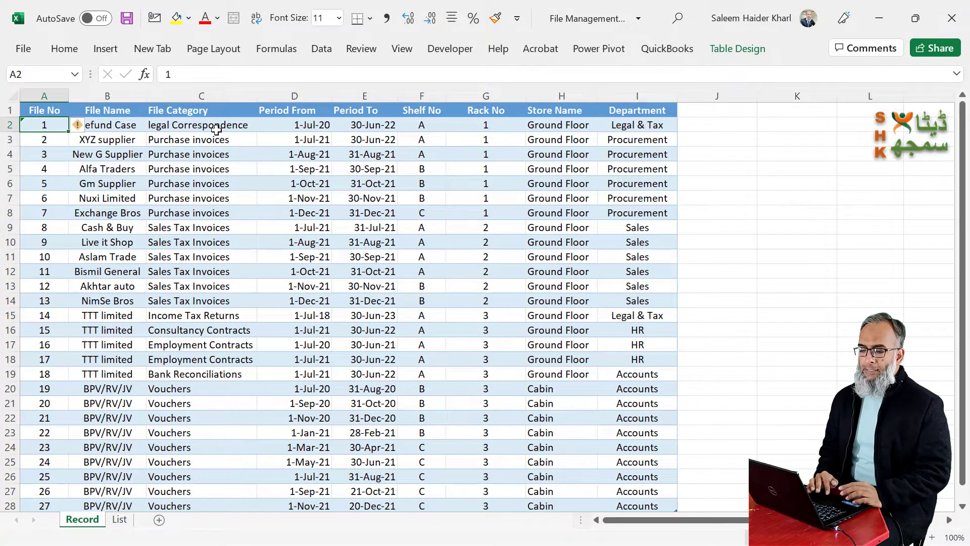
pyautogui.click(216, 128)
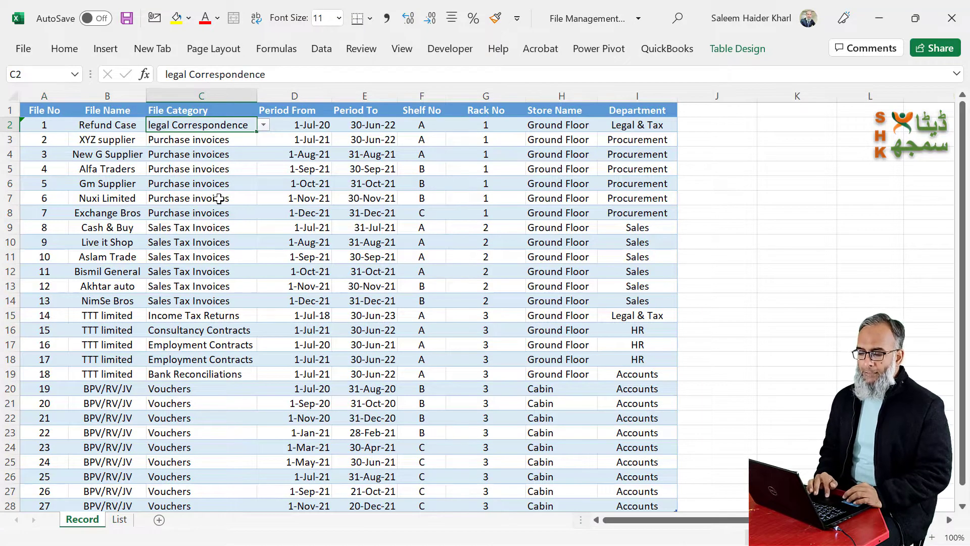
pyautogui.click(264, 126)
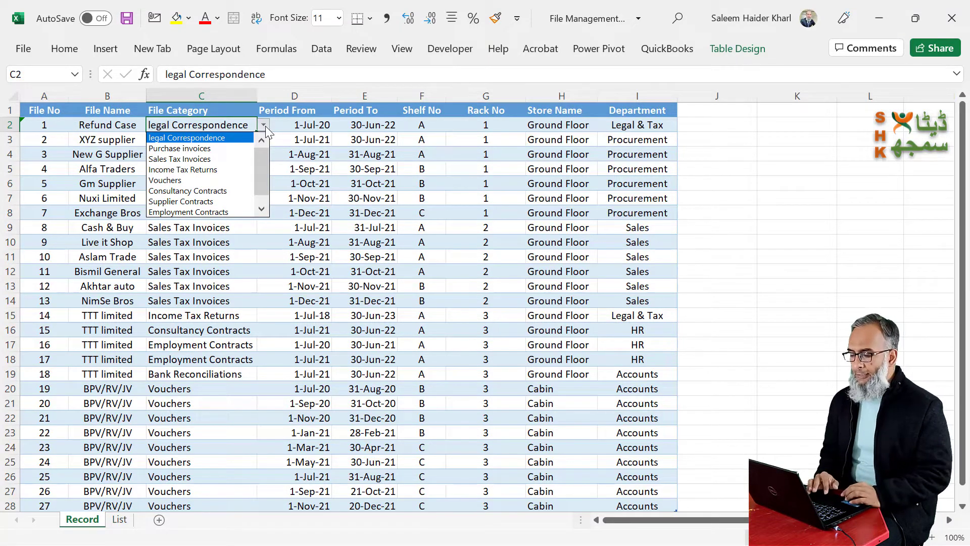
pyautogui.click(270, 127)
pyautogui.click(234, 123)
pyautogui.click(264, 125)
pyautogui.click(267, 126)
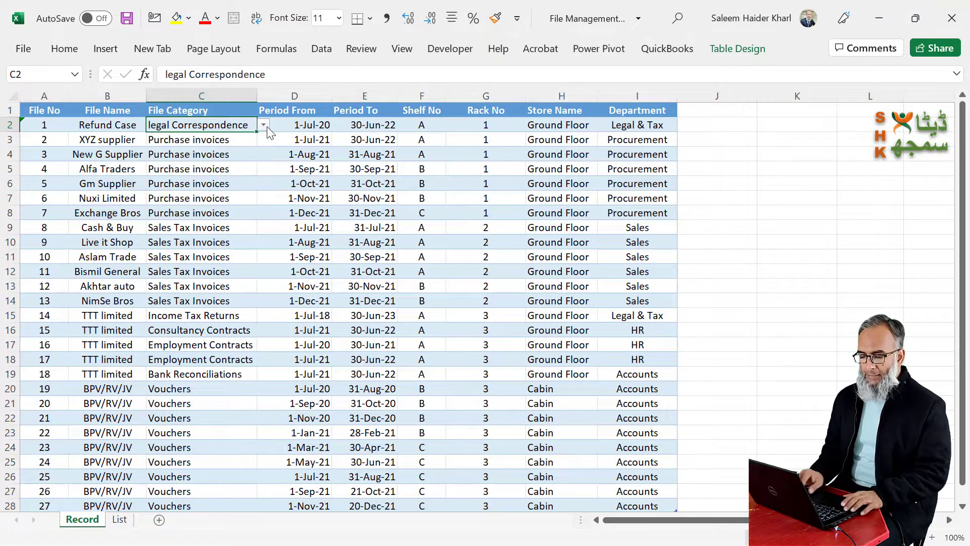
pyautogui.hotkey('ctrl', 'pagedown')
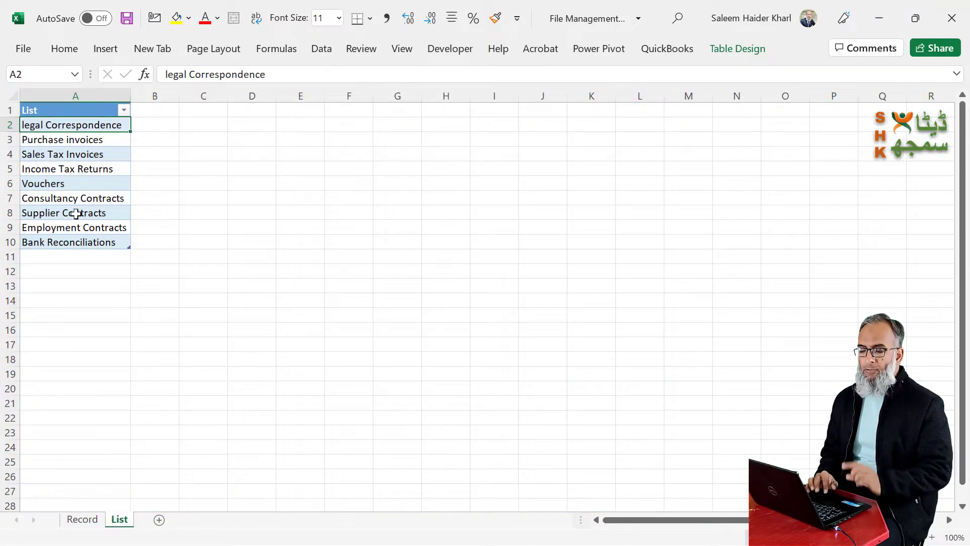
pyautogui.click(75, 195)
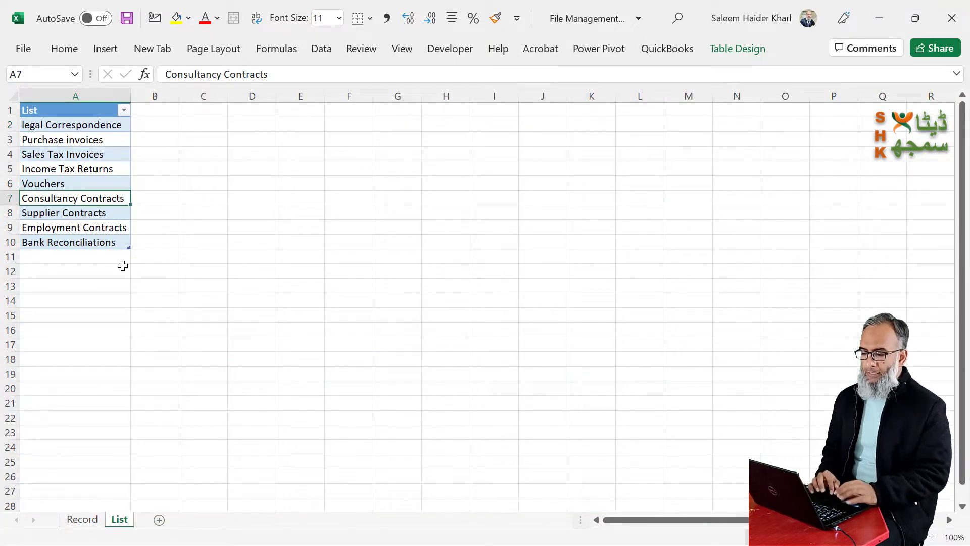
# - Return to the Record sheet and examine the file names and category choices for the Alfa Traders and New G Supplier records
pyautogui.hotkey('ctrl', 'pageup')
pyautogui.click(235, 145)
pyautogui.click(251, 169)
pyautogui.click(263, 169)
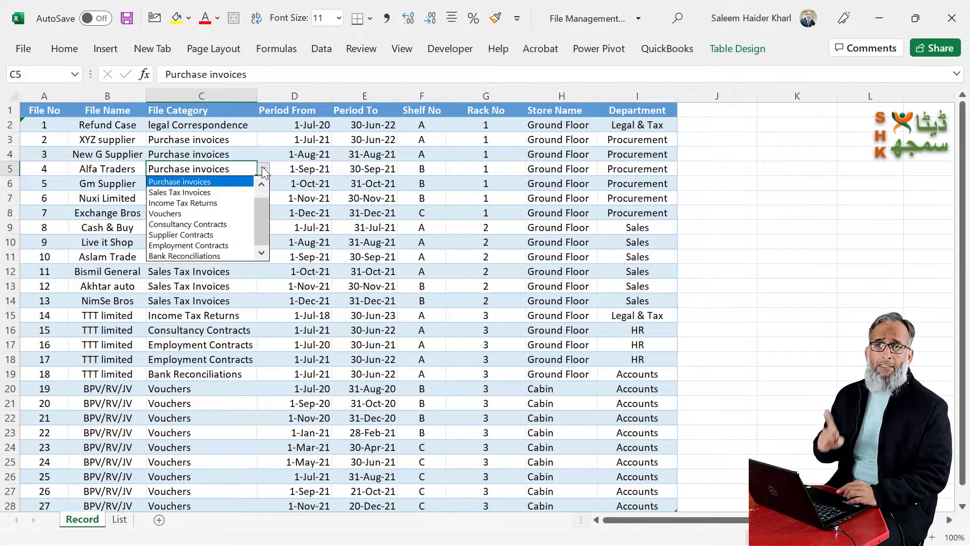
pyautogui.click(263, 169)
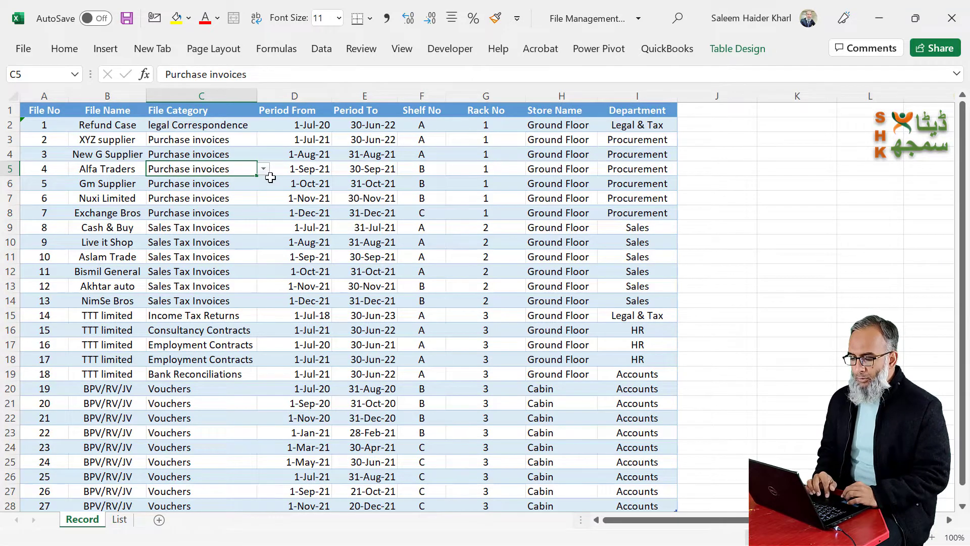
pyautogui.click(264, 170)
pyautogui.click(264, 170)
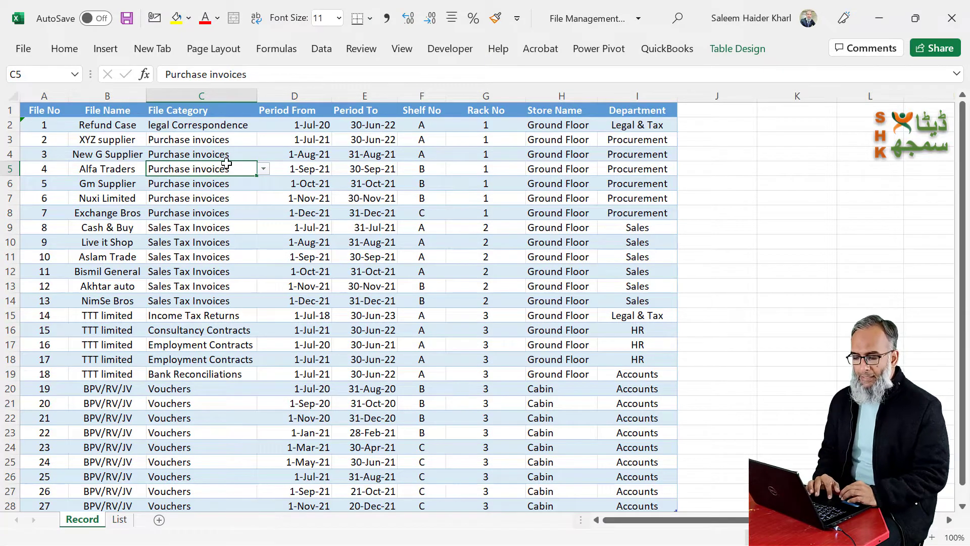
pyautogui.click(123, 169)
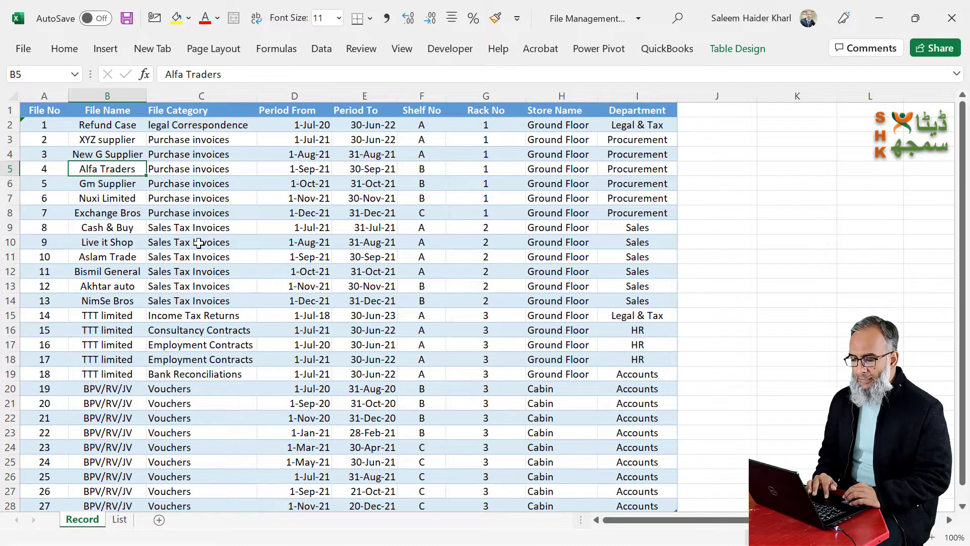
pyautogui.click(211, 156)
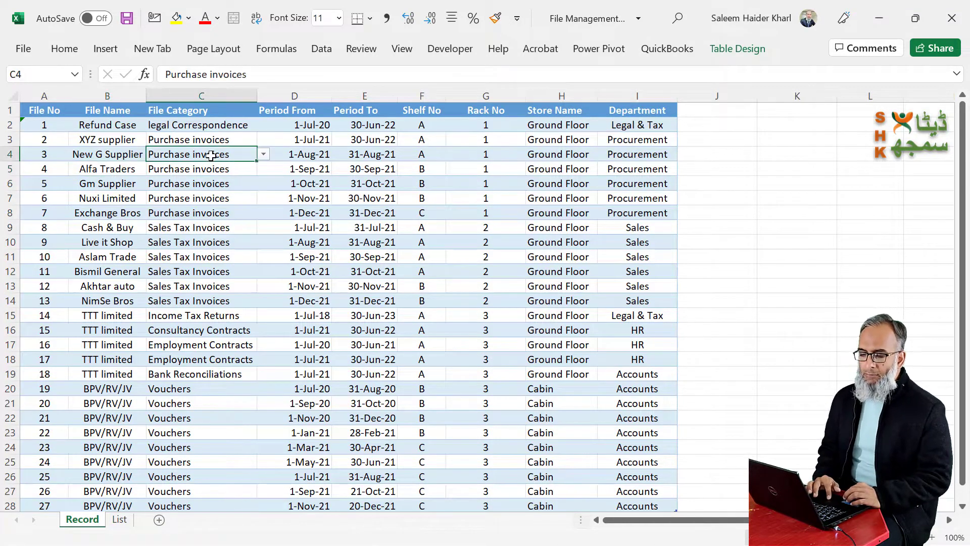
pyautogui.click(131, 158)
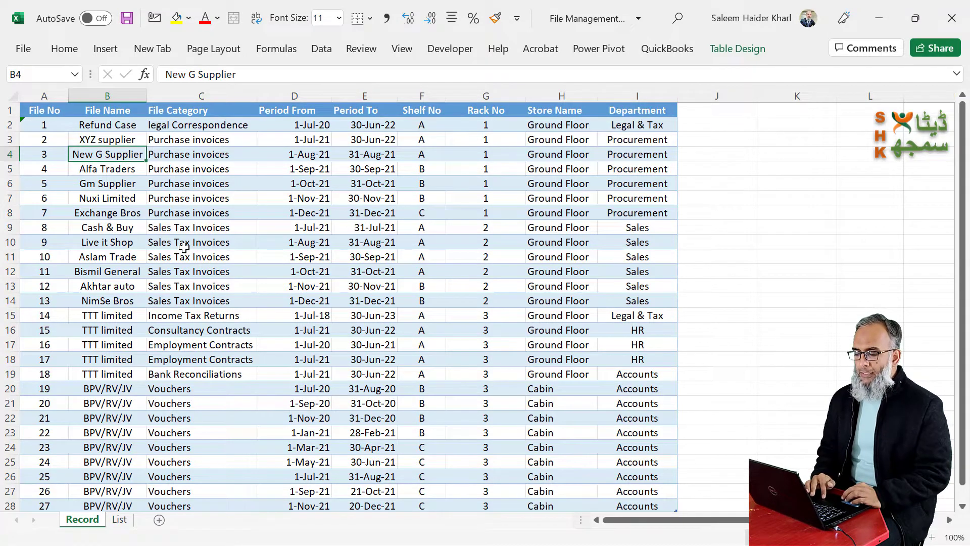
pyautogui.click(223, 158)
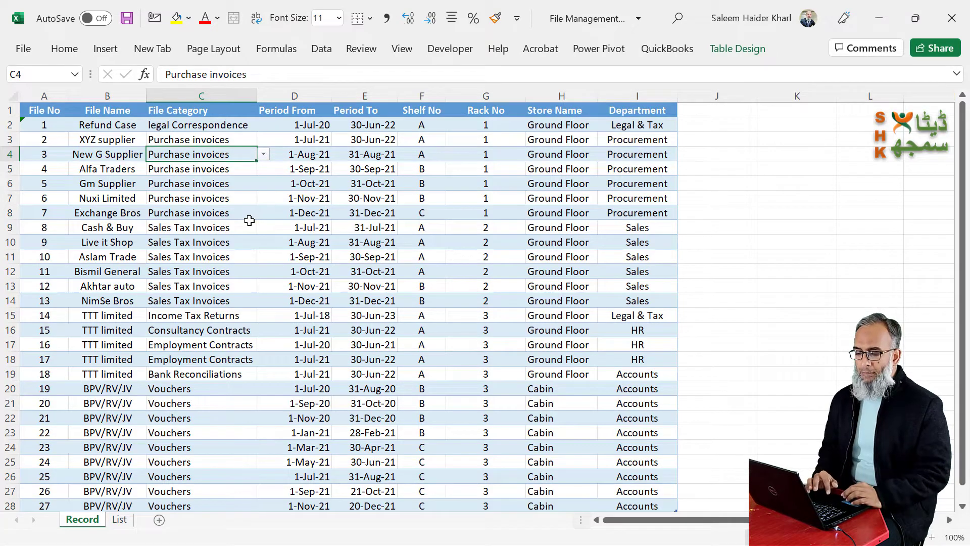
pyautogui.click(263, 155)
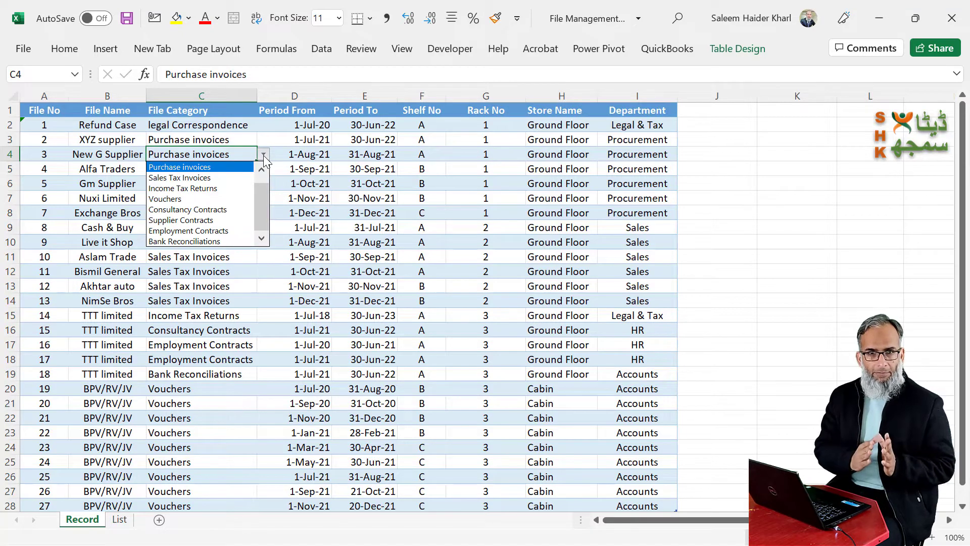
# - Look through the File Category entries from legal Correspondence through Employment Contracts to the Vouchers records
pyautogui.click(202, 125)
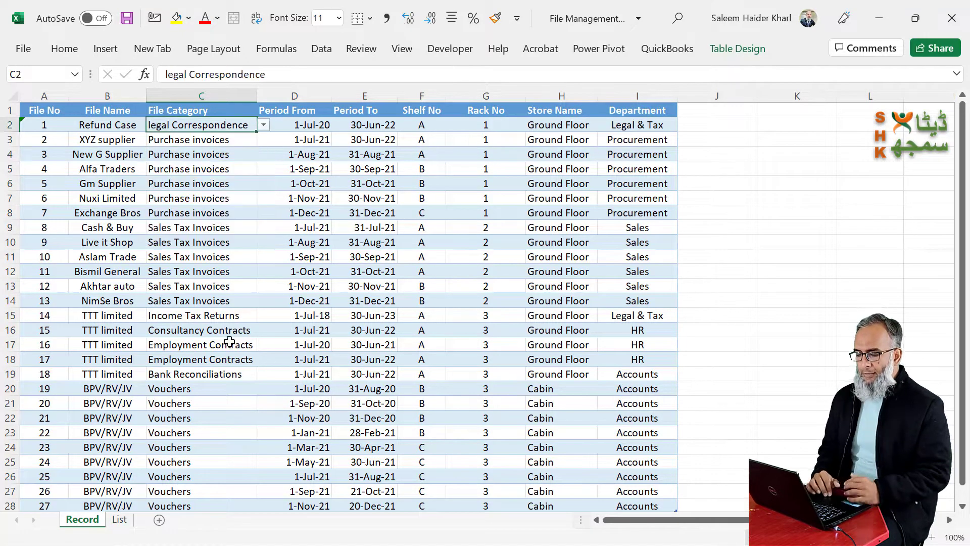
pyautogui.click(230, 344)
pyautogui.scroll(-2, 230, 342)
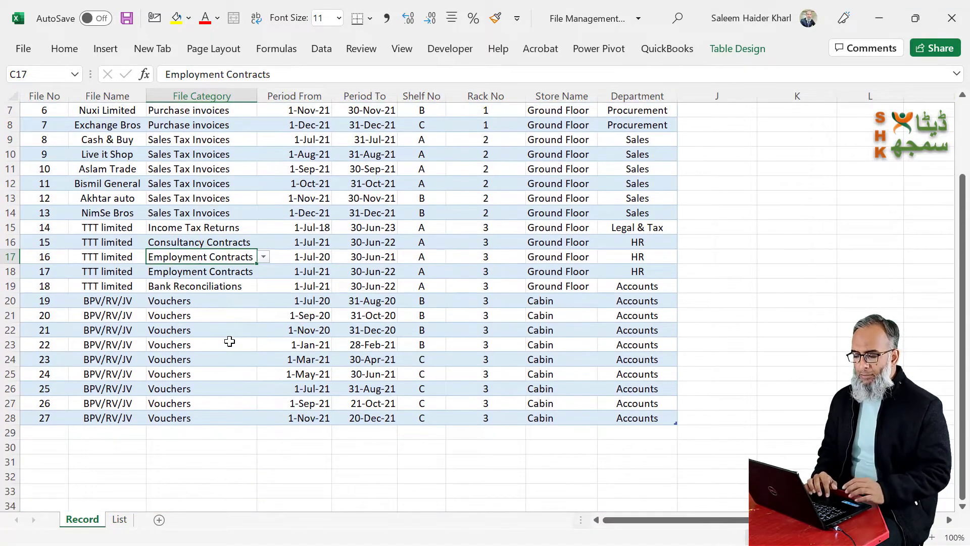
pyautogui.click(198, 344)
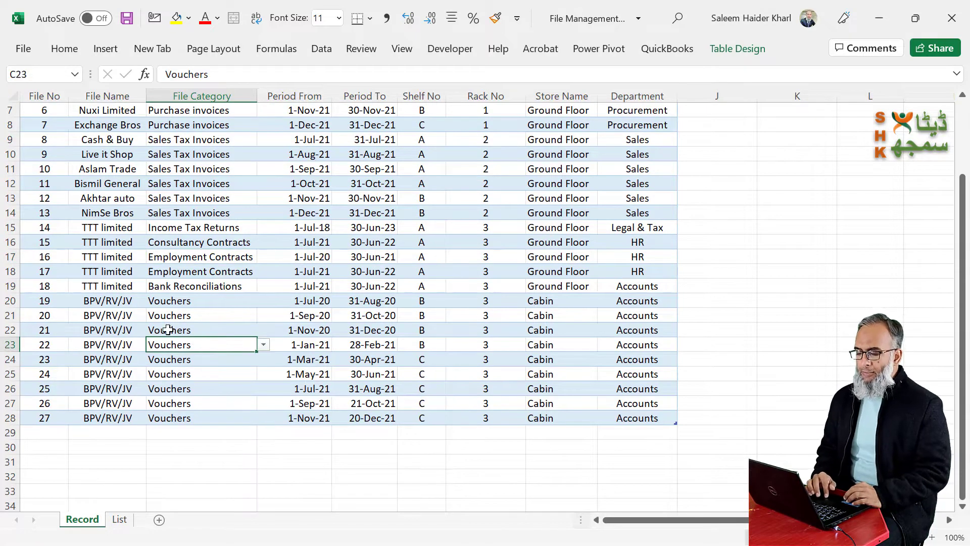
pyautogui.scroll(2, 347, 290)
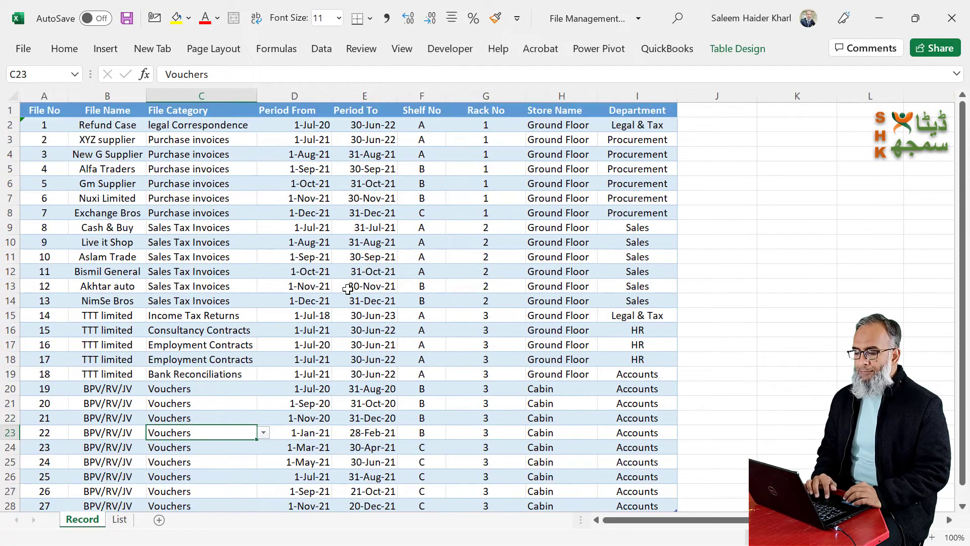
# - Examine the first record's Period From, Period To, Shelf No, Rack No and Store Name values
pyautogui.click(319, 124)
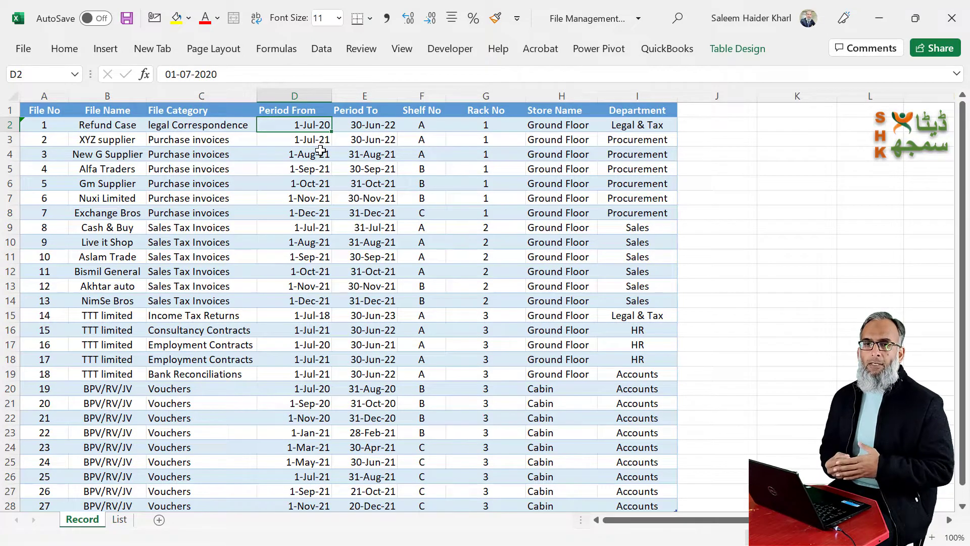
pyautogui.click(368, 124)
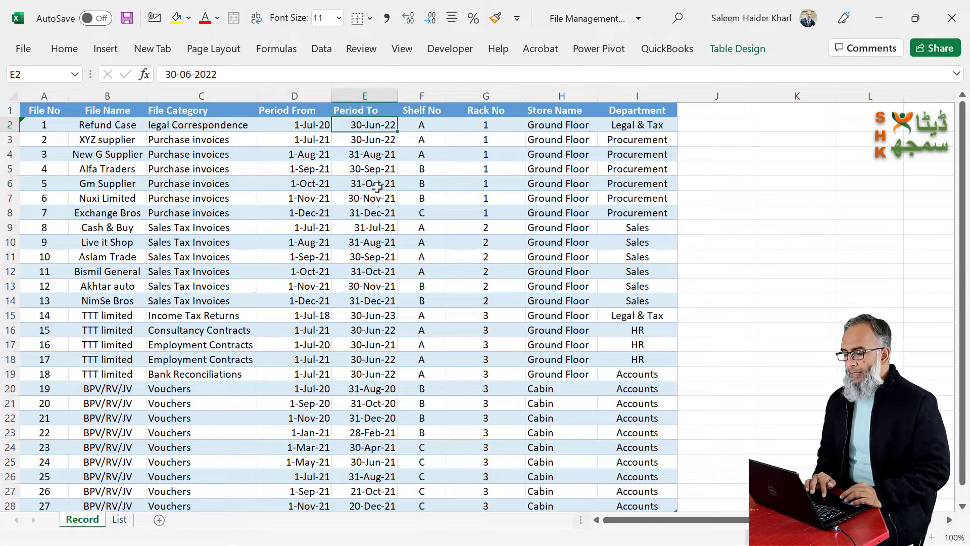
pyautogui.click(431, 126)
pyautogui.click(502, 128)
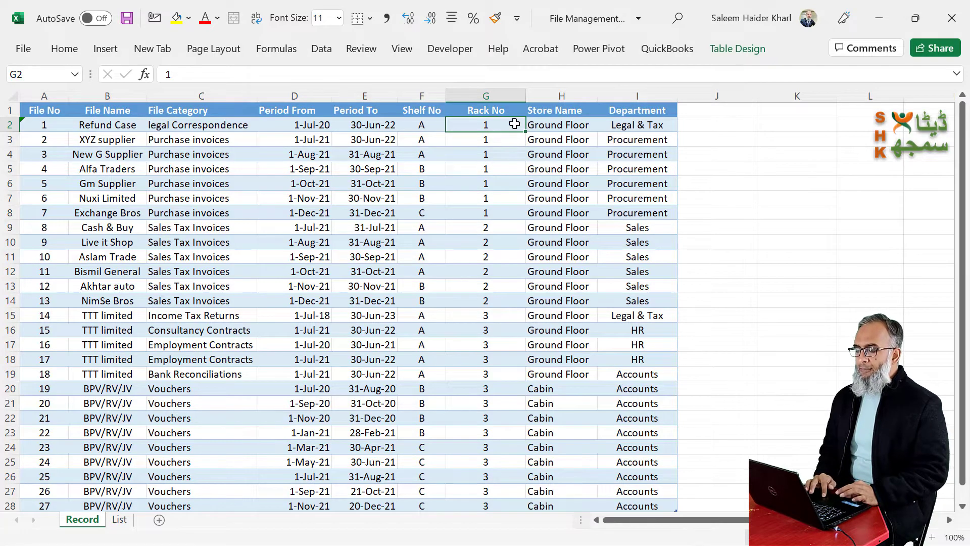
pyautogui.click(573, 125)
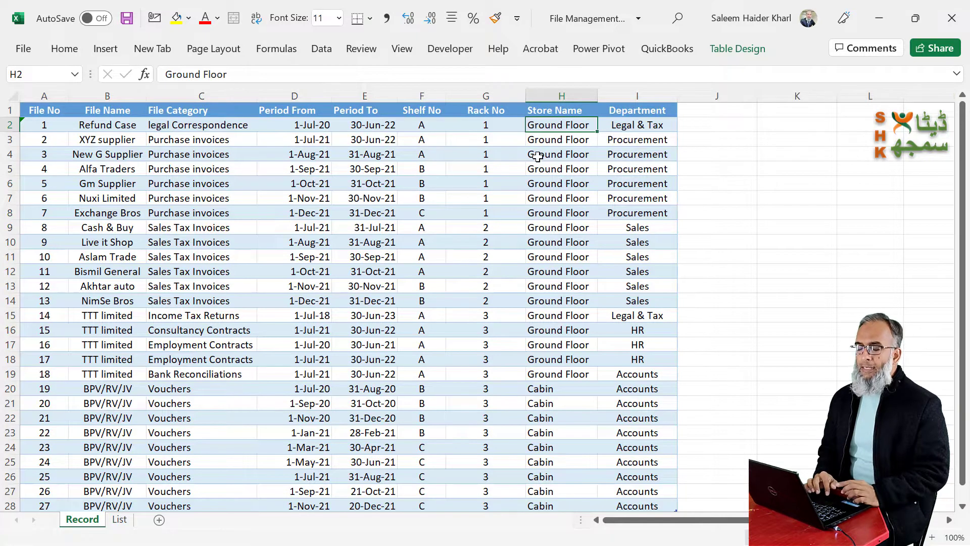
pyautogui.click(507, 126)
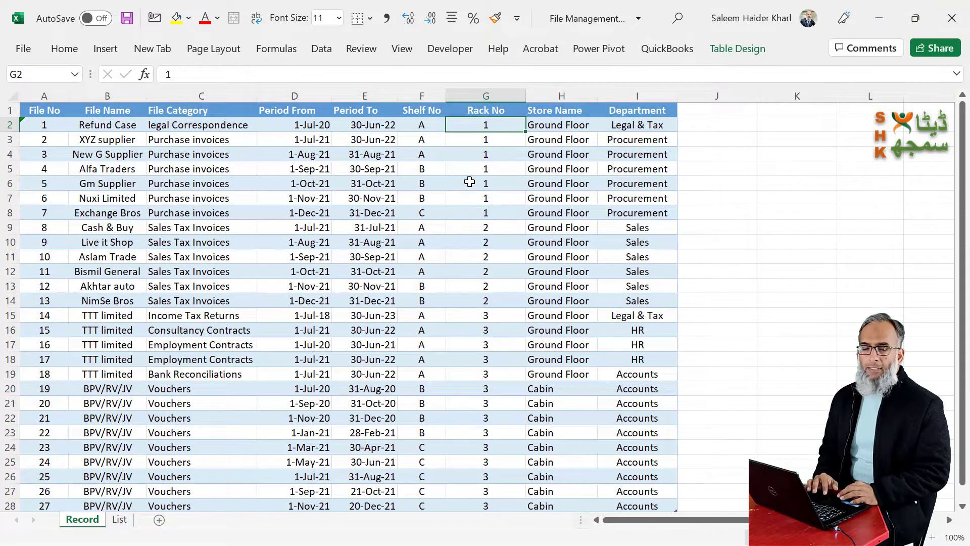
pyautogui.click(419, 125)
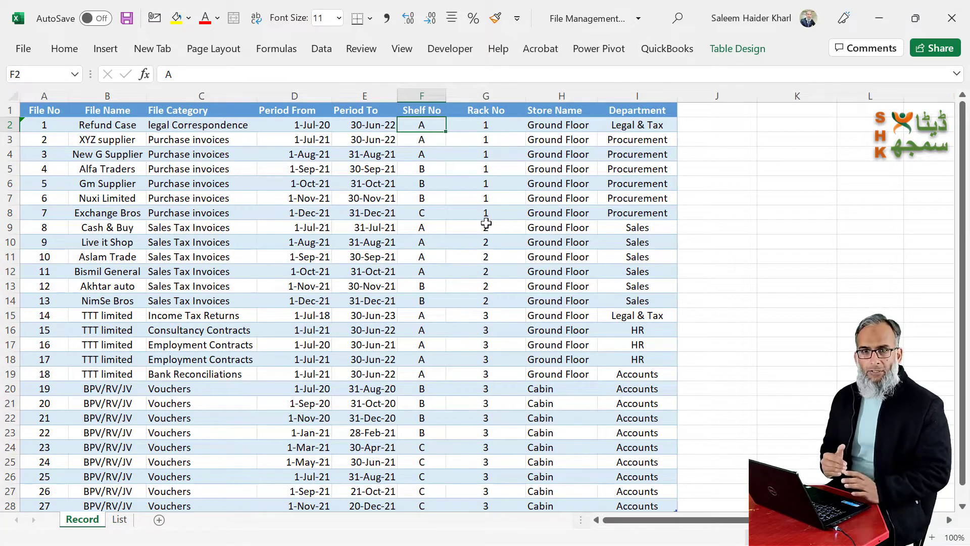
pyautogui.click(489, 125)
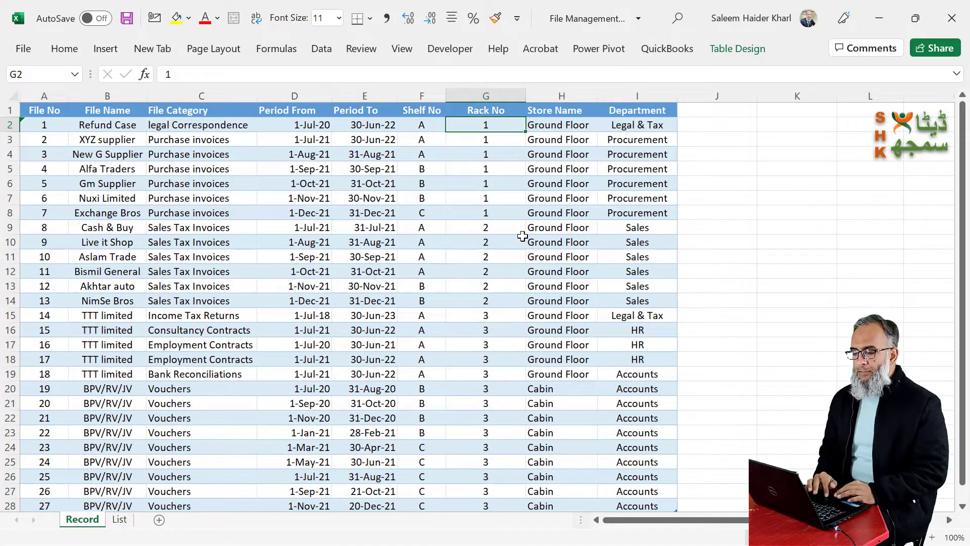
pyautogui.click(434, 129)
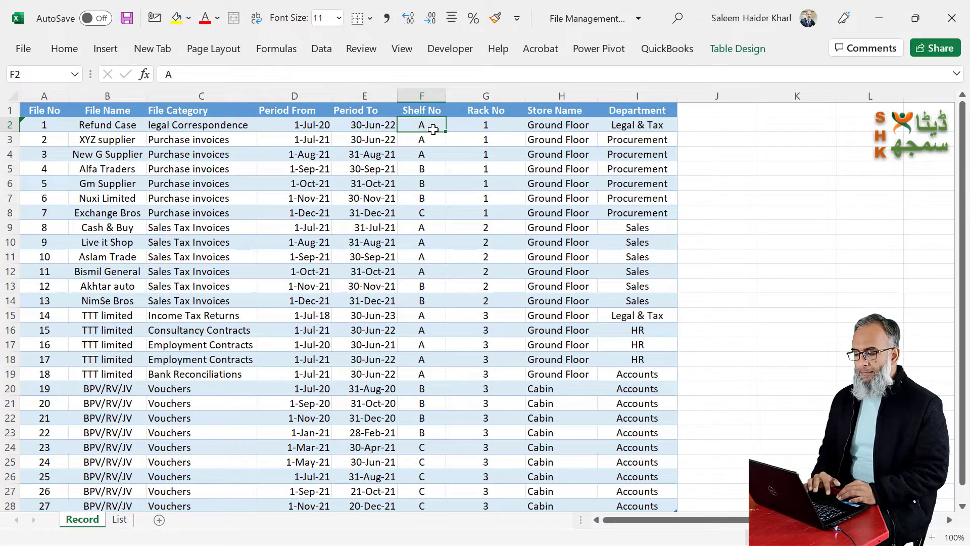
# - Compare the Ground Floor and Cabin entries under Store Name and review the Procurement entries under Department
pyautogui.click(577, 140)
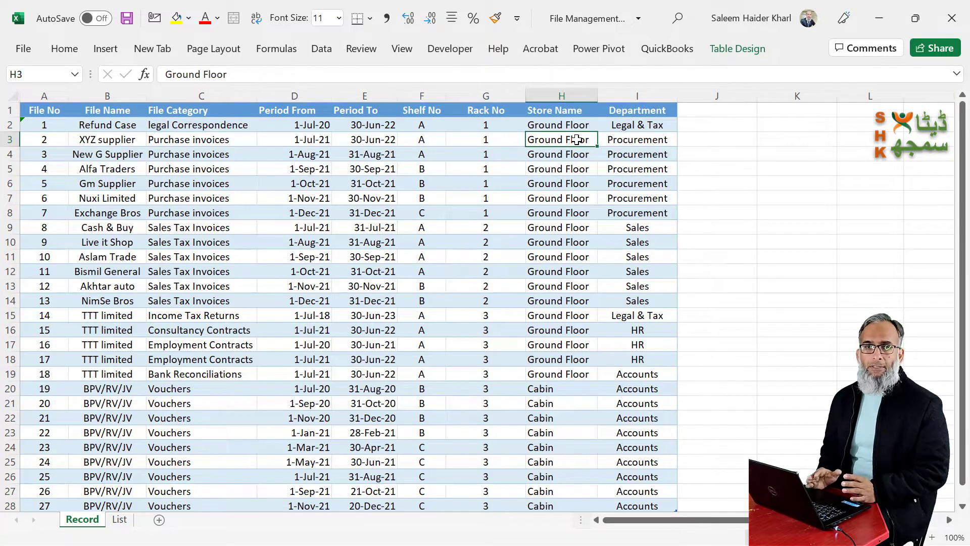
pyautogui.click(562, 387)
pyautogui.click(551, 436)
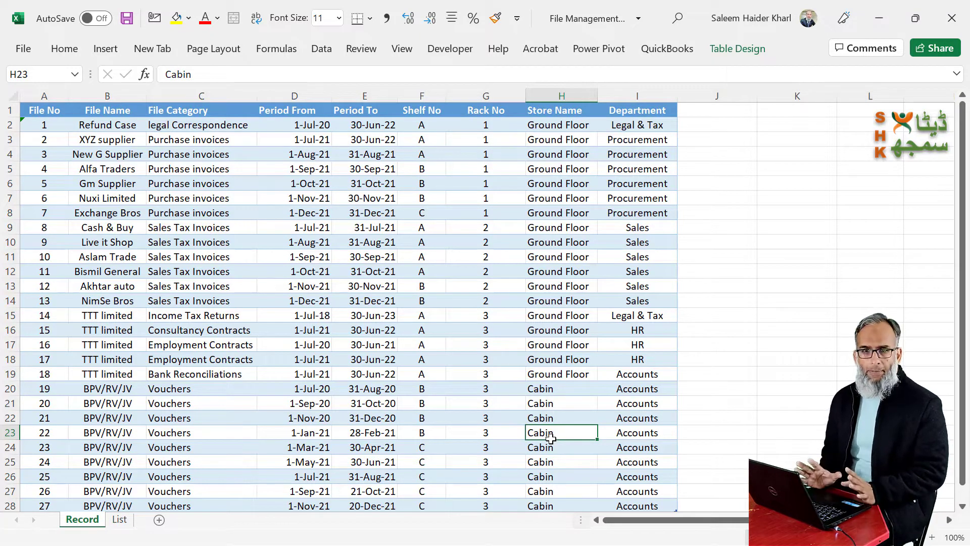
pyautogui.click(633, 198)
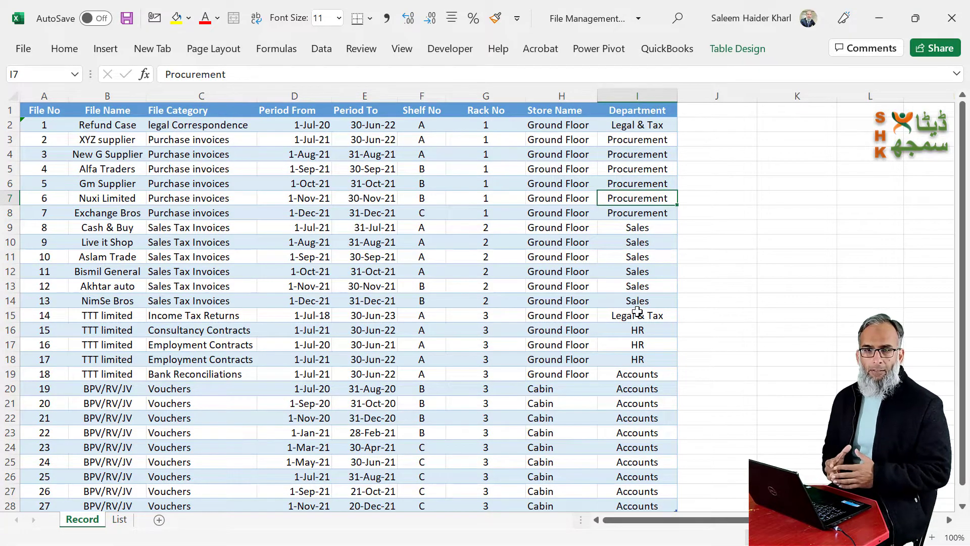
pyautogui.click(643, 154)
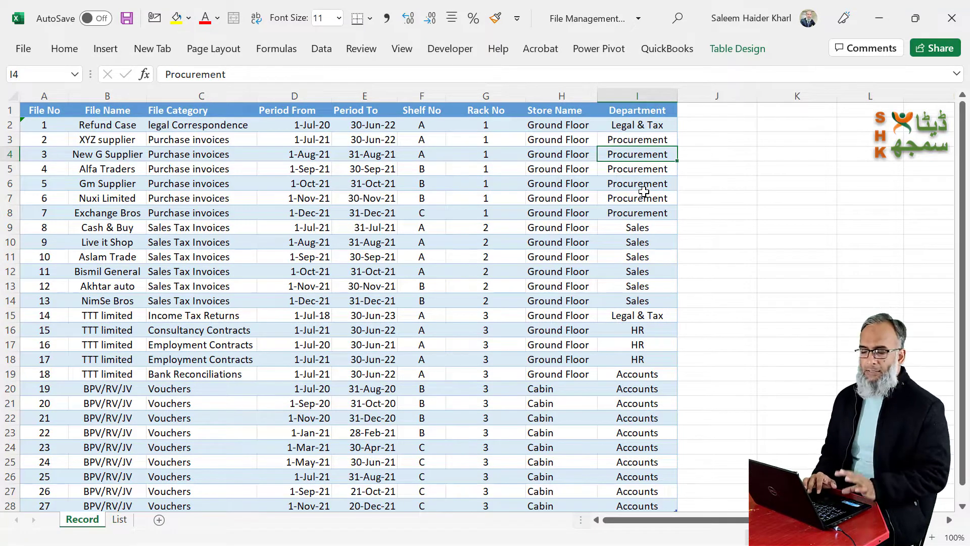
pyautogui.click(670, 200)
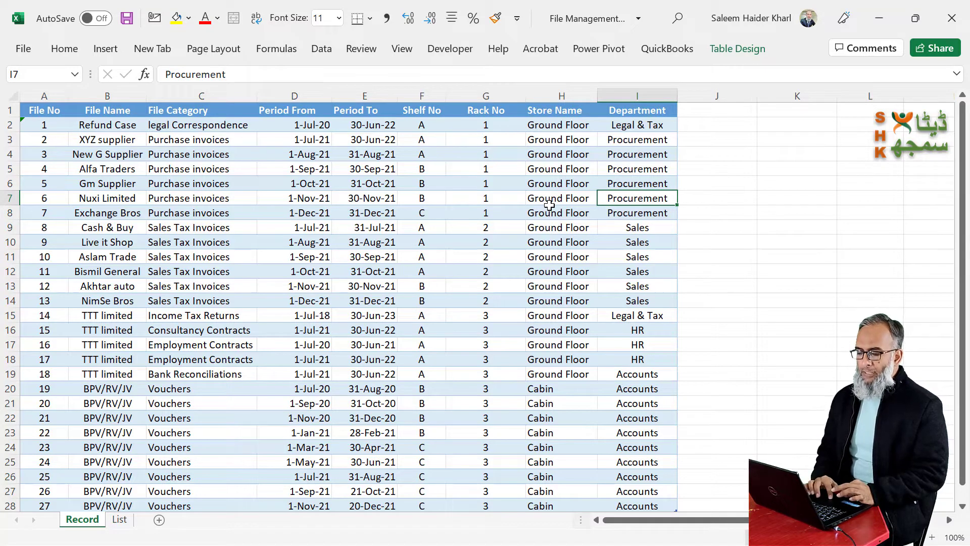
# - Check the Gm Supplier file name, the period dates of the Cash & Buy record, and the Period From formula in D8
pyautogui.click(107, 182)
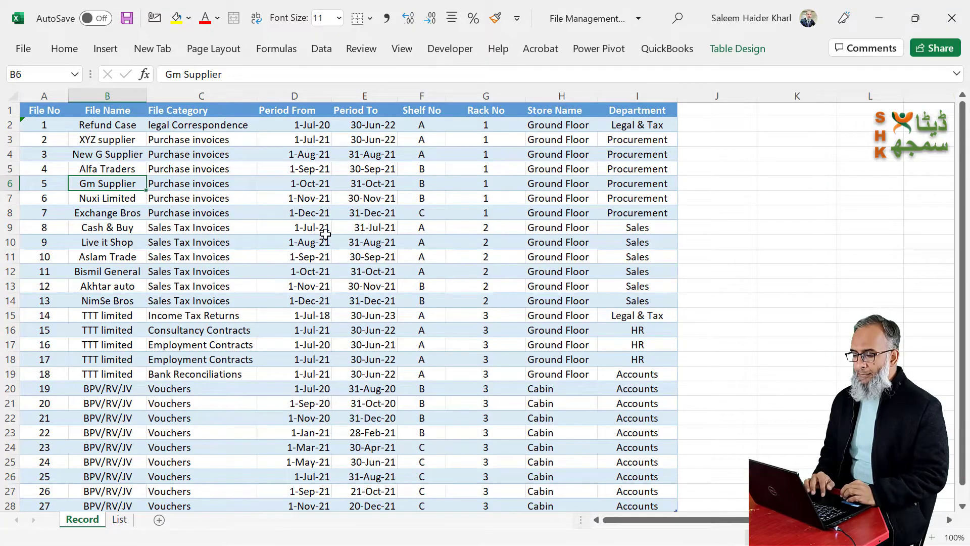
pyautogui.click(325, 233)
pyautogui.click(353, 233)
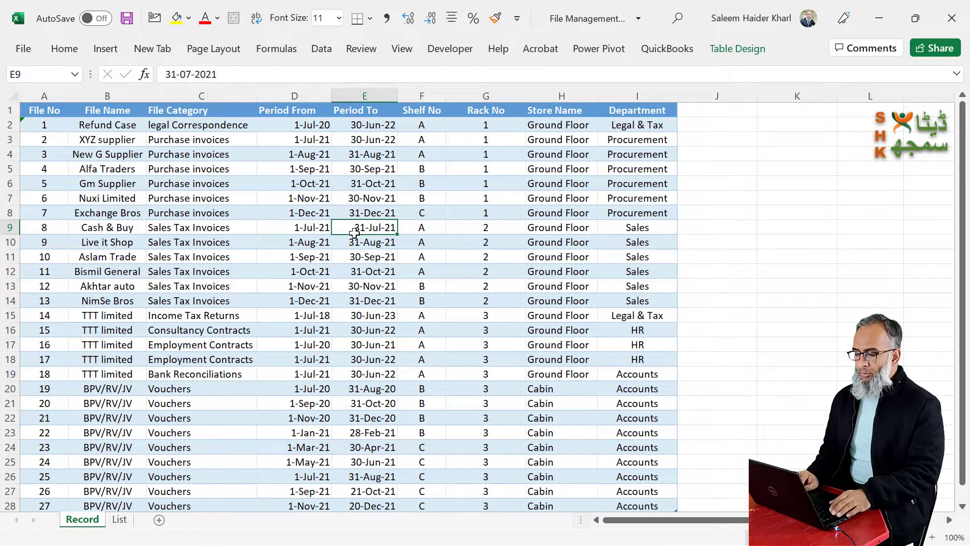
pyautogui.press('Up')
pyautogui.press('Left')
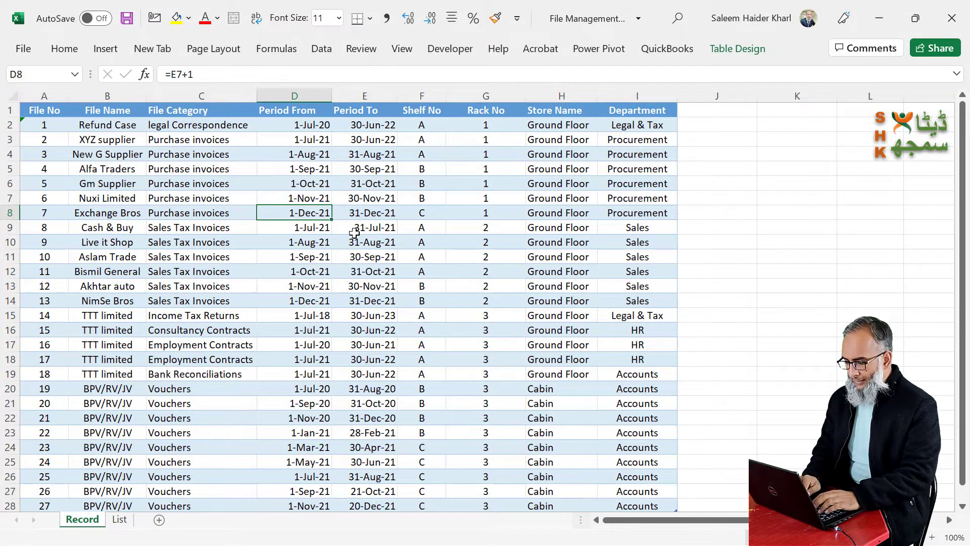
# - Switch to Microsoft Word by launching it from the system search
pyautogui.press('super')
pyautogui.write('word')
pyautogui.press('Return')
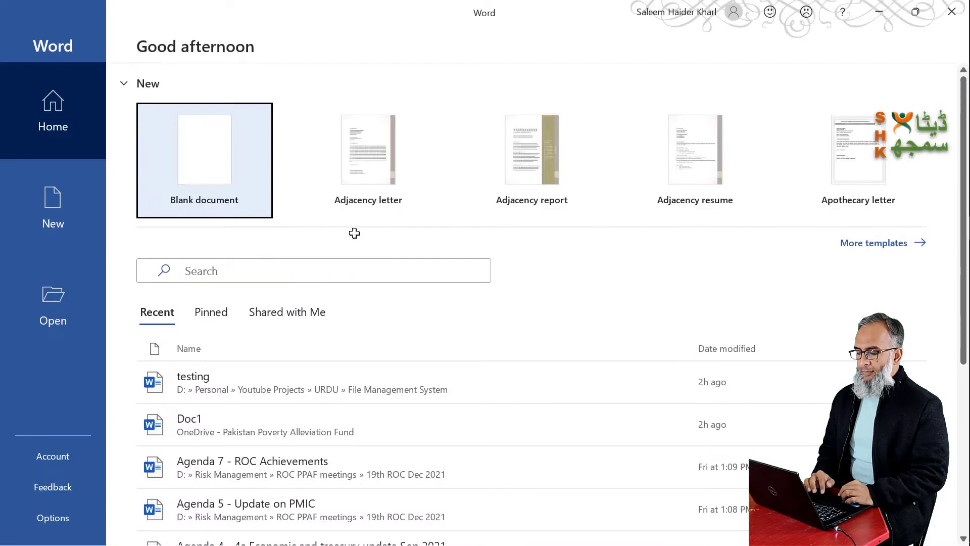
# - Create a blank document and set its page orientation to landscape
pyautogui.click(229, 169)
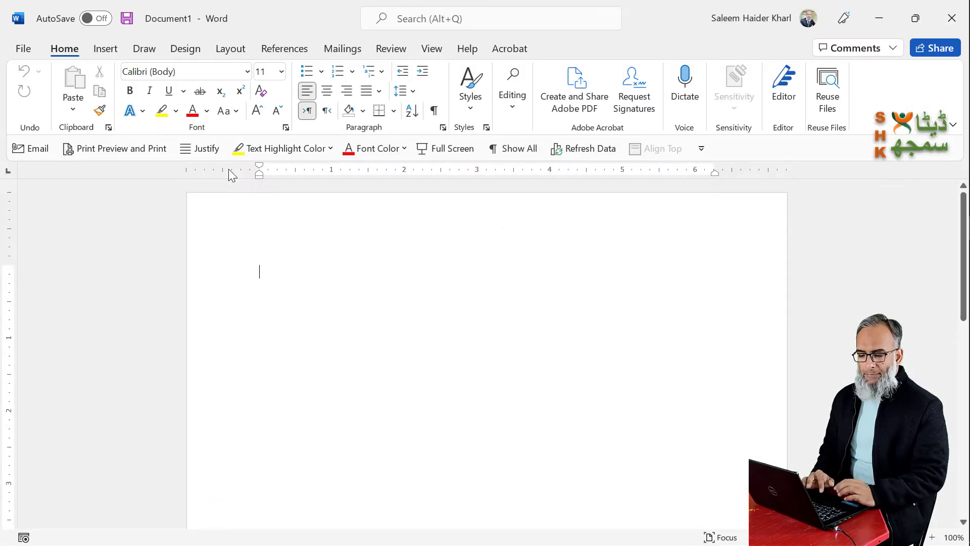
pyautogui.click(237, 47)
pyautogui.click(96, 107)
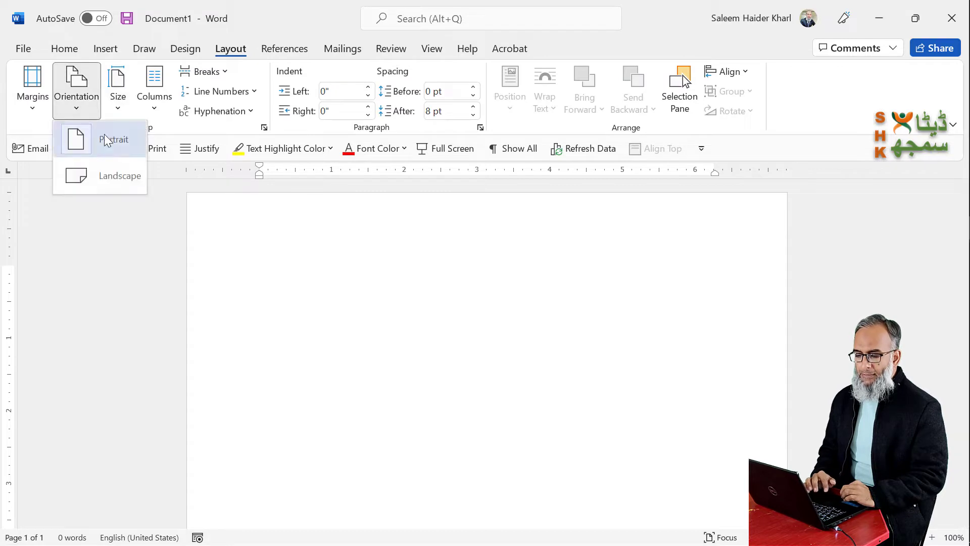
pyautogui.click(115, 178)
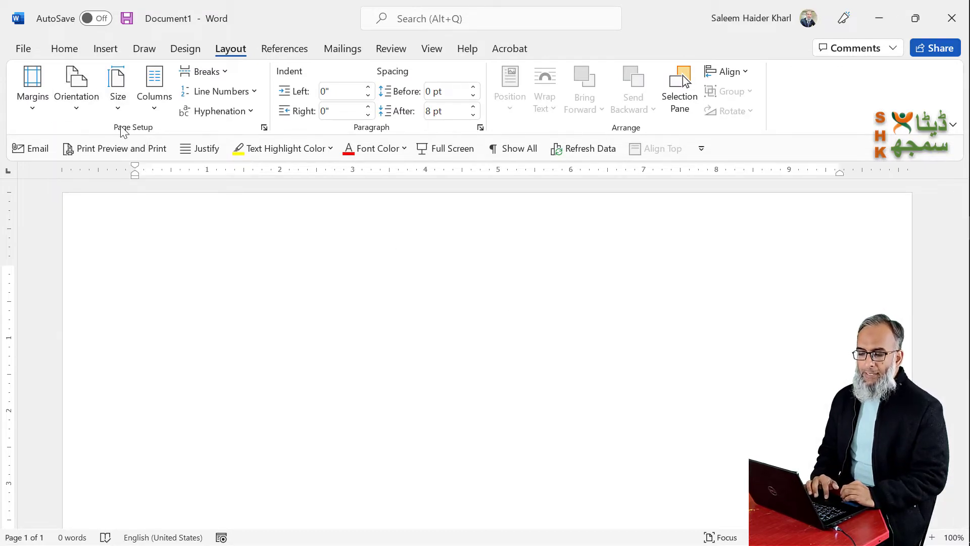
# - Insert a table with four columns and two rows
pyautogui.click(106, 49)
pyautogui.click(71, 91)
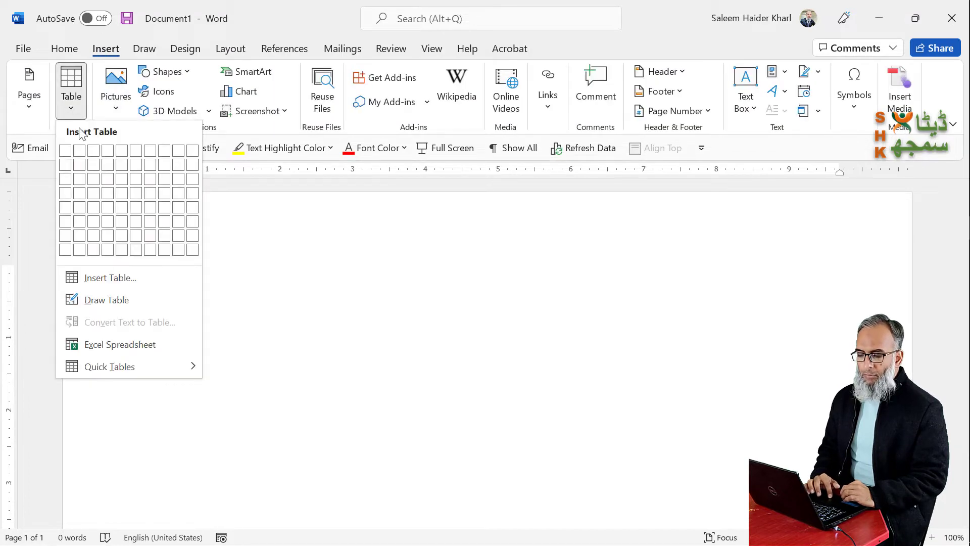
pyautogui.click(108, 164)
# - Set a specified height of 3 inches for both rows of the table
pyautogui.moveTo(93, 277); pyautogui.dragTo(93, 292)
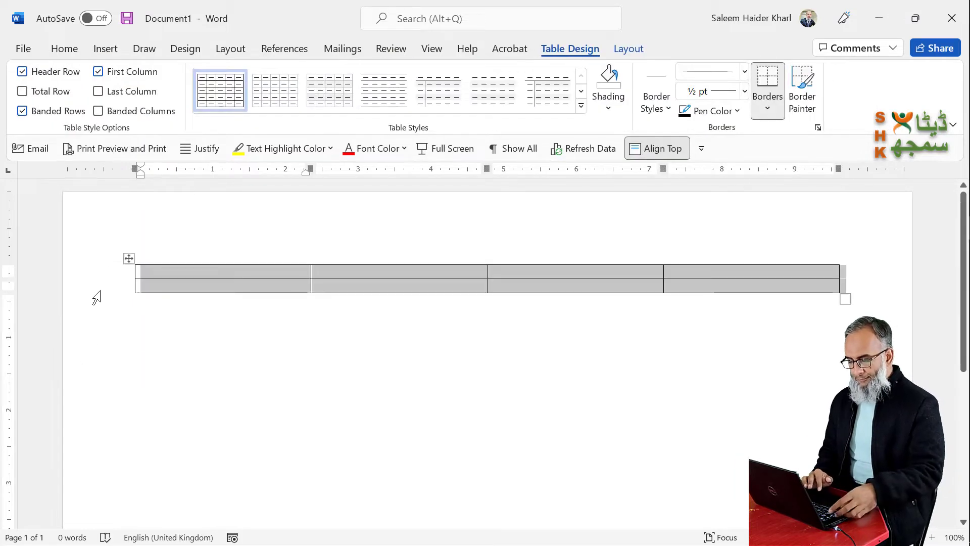
pyautogui.rightClick(264, 281)
pyautogui.click(347, 505)
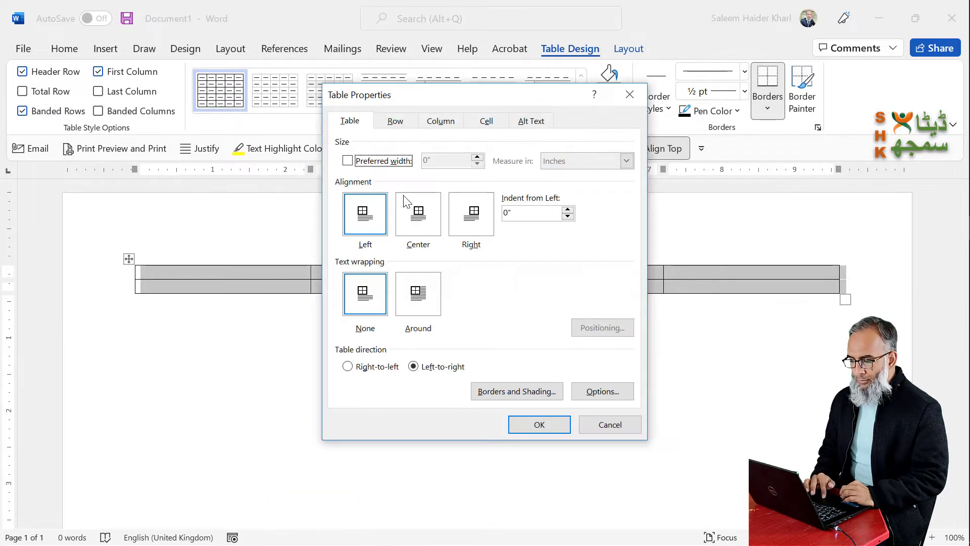
pyautogui.click(401, 128)
pyautogui.click(363, 175)
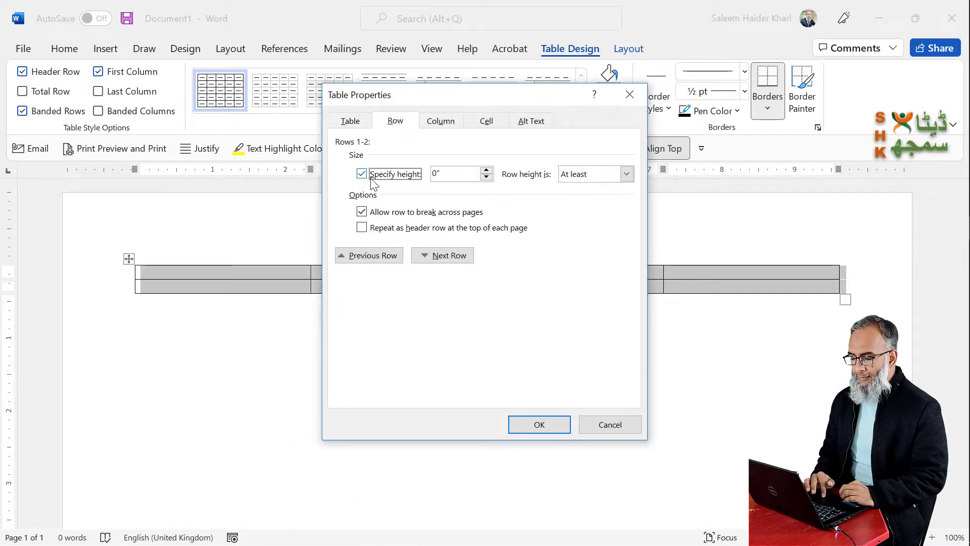
pyautogui.press('Tab')
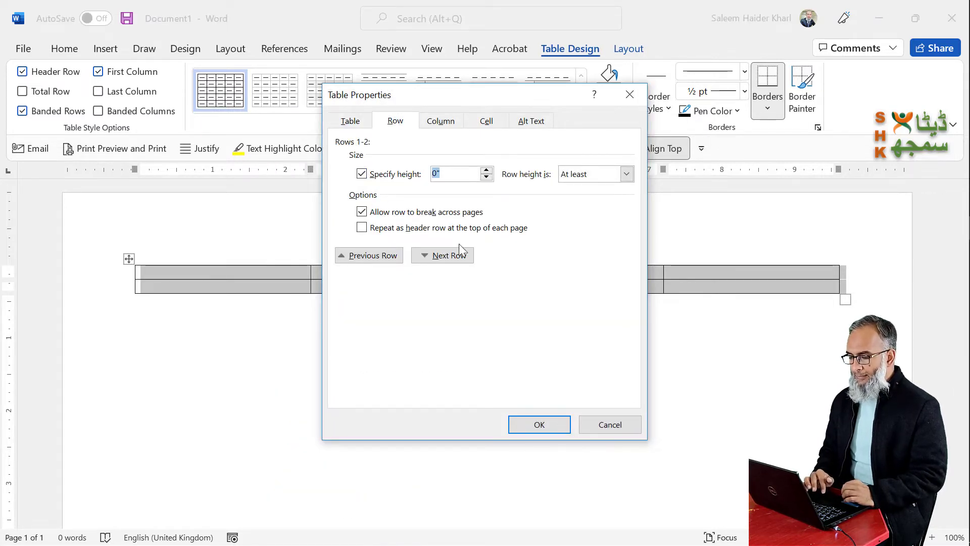
pyautogui.write('3')
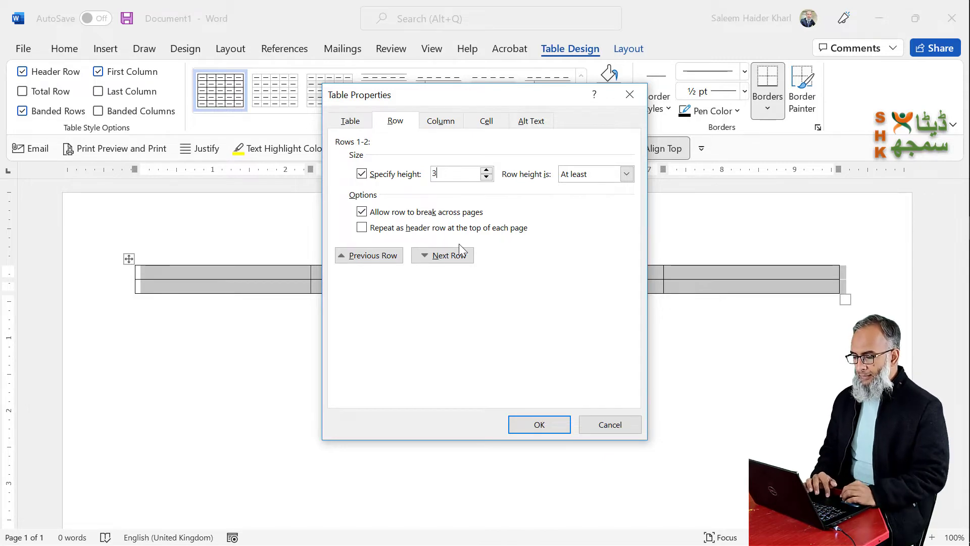
pyautogui.click(552, 424)
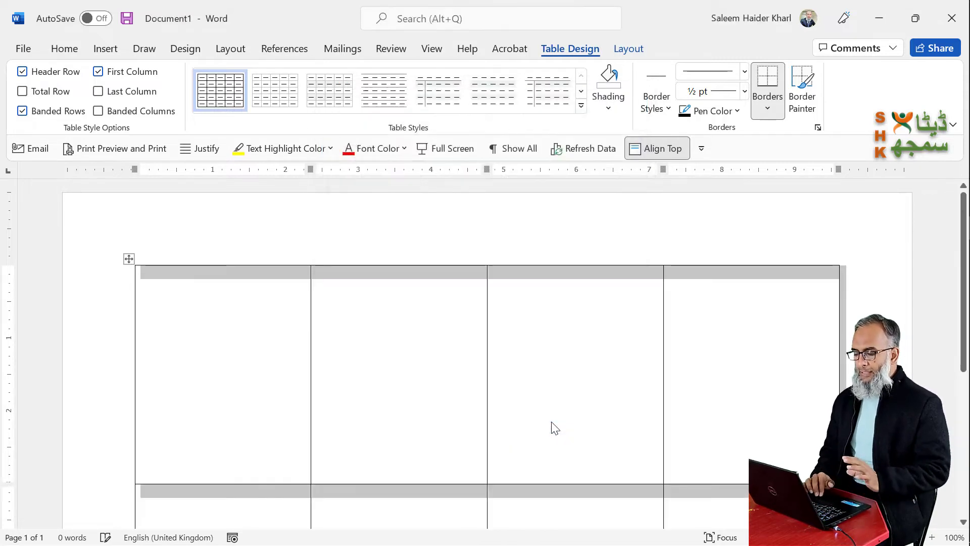
pyautogui.scroll(-3, 551, 421)
pyautogui.scroll(-2, 552, 421)
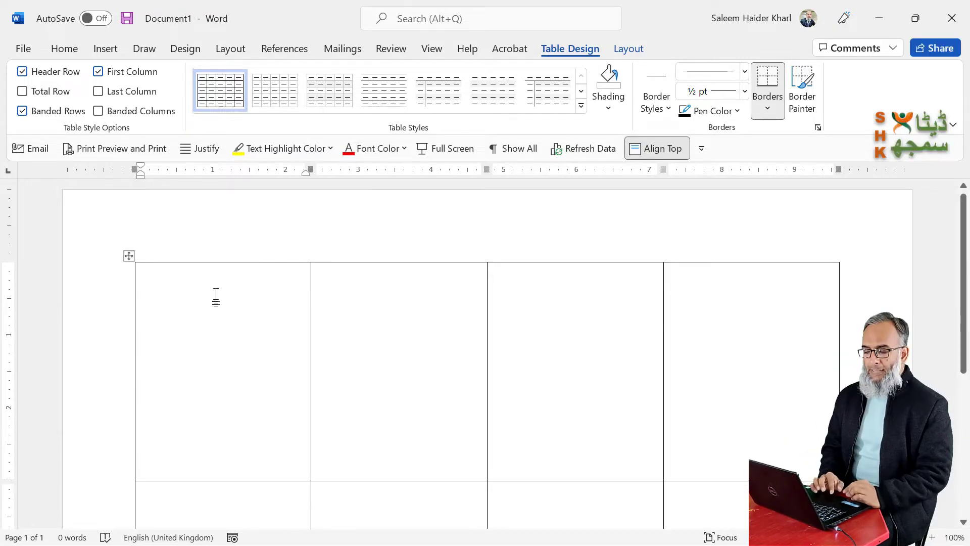
# - Start a Labels mail merge with the Microsoft 1/2 Letter product, then undo the replacement of the document's contents to restore the table
pyautogui.click(338, 50)
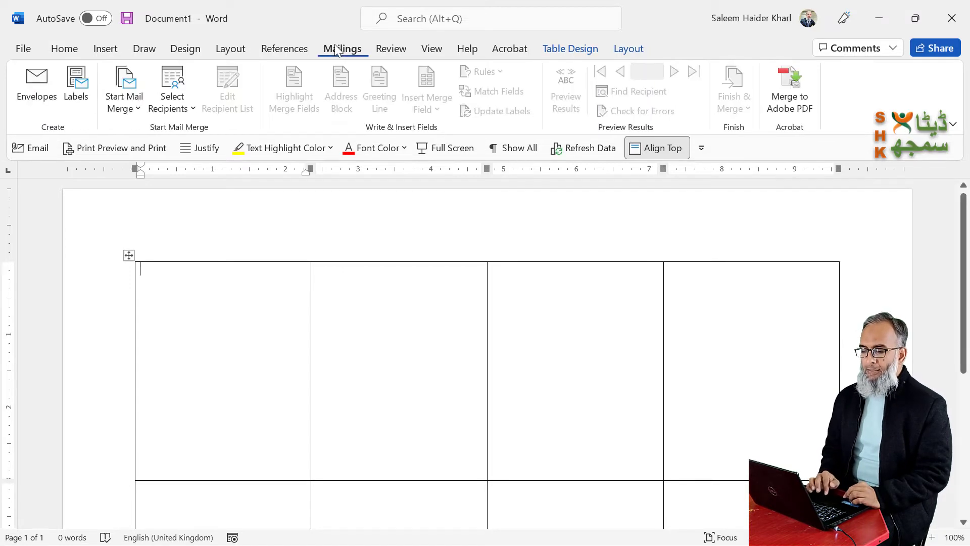
pyautogui.click(127, 113)
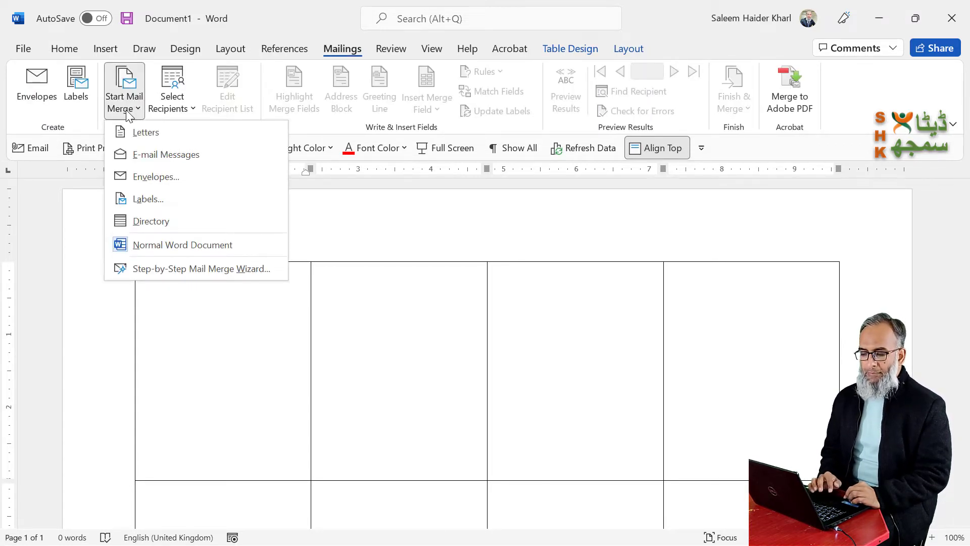
pyautogui.click(171, 193)
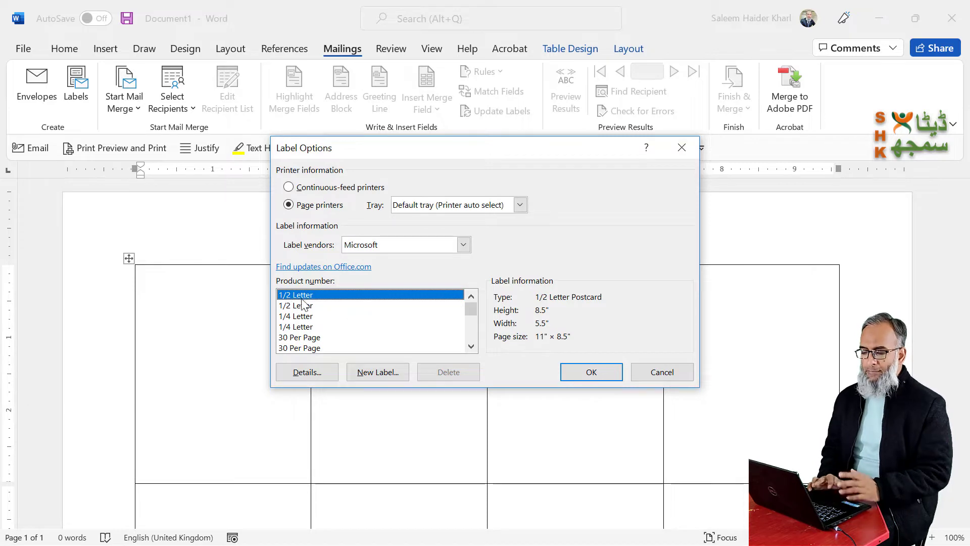
pyautogui.click(591, 372)
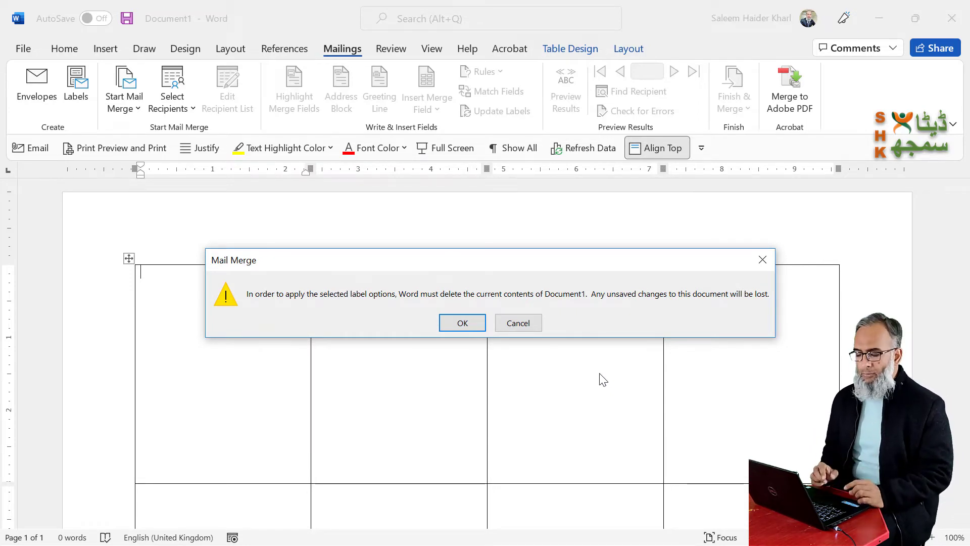
pyautogui.click(462, 323)
pyautogui.hotkey('ctrl', 'z')
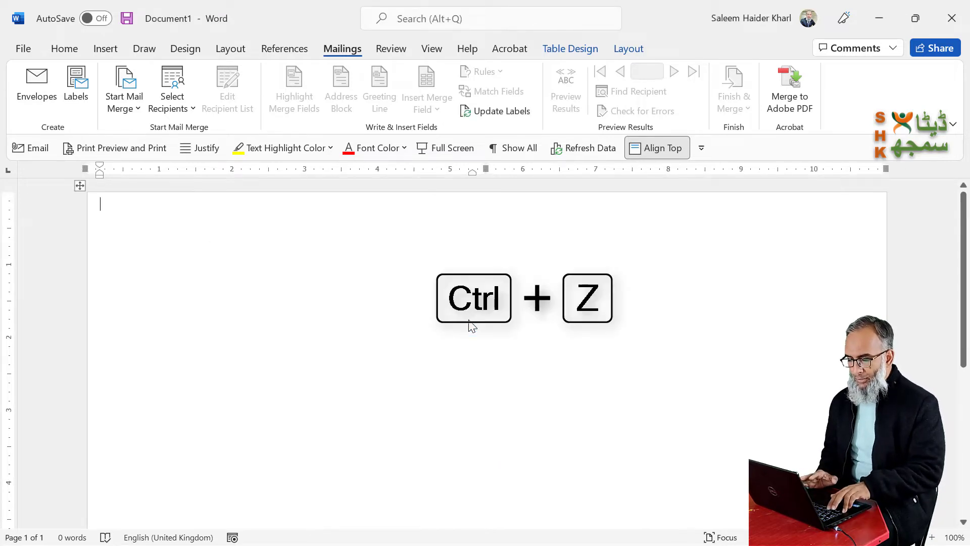
pyautogui.hotkey('ctrl', 'z')
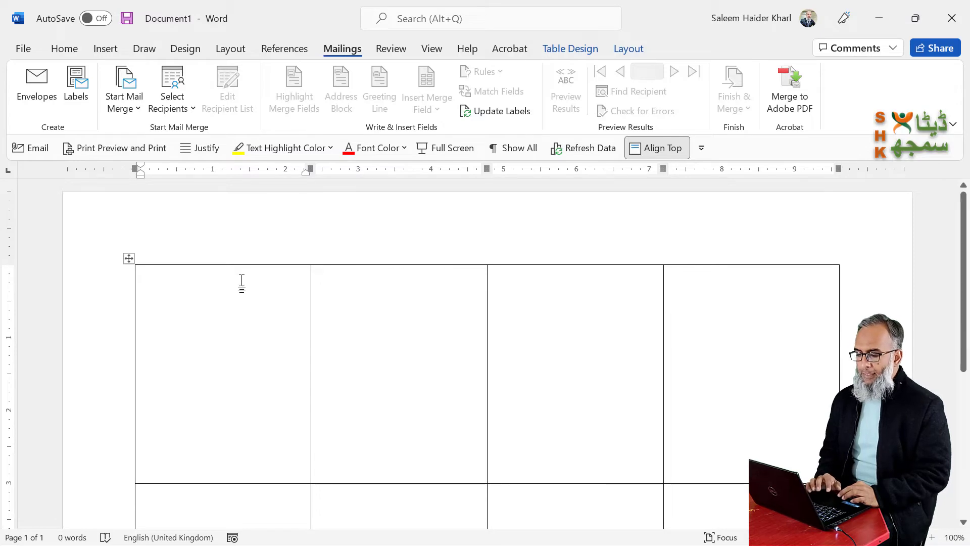
# - Connect the Record$ sheet of the File Management System Mail Merge workbook as the existing recipient list
pyautogui.click(187, 107)
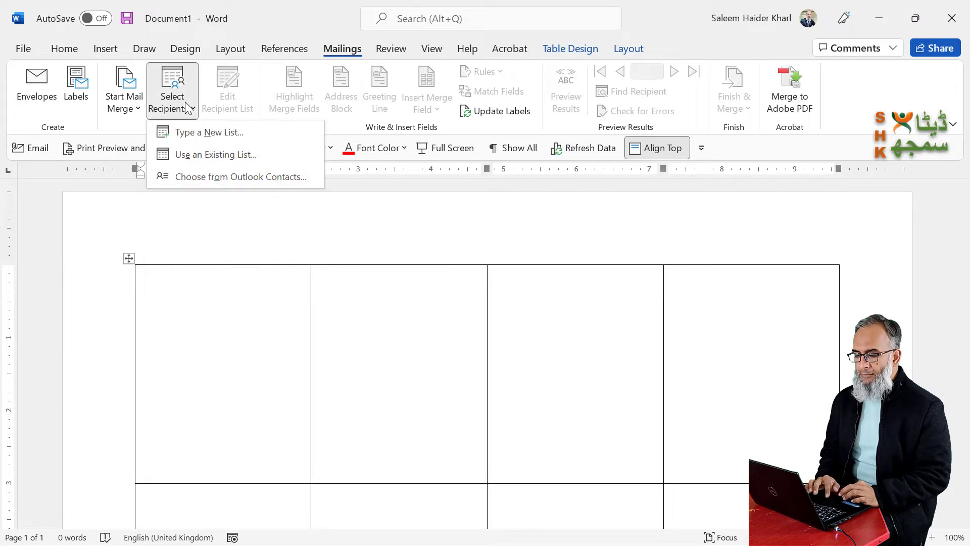
pyautogui.click(211, 155)
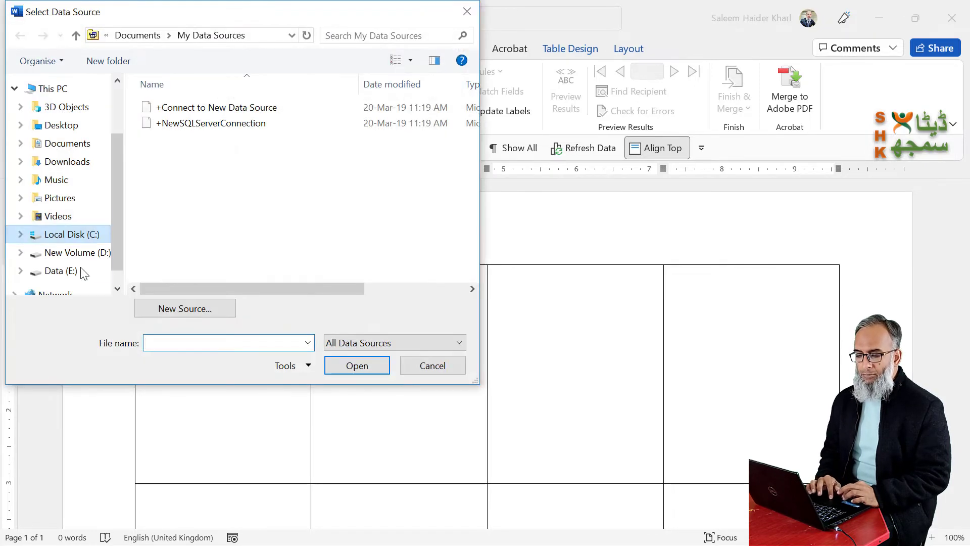
pyautogui.click(59, 253)
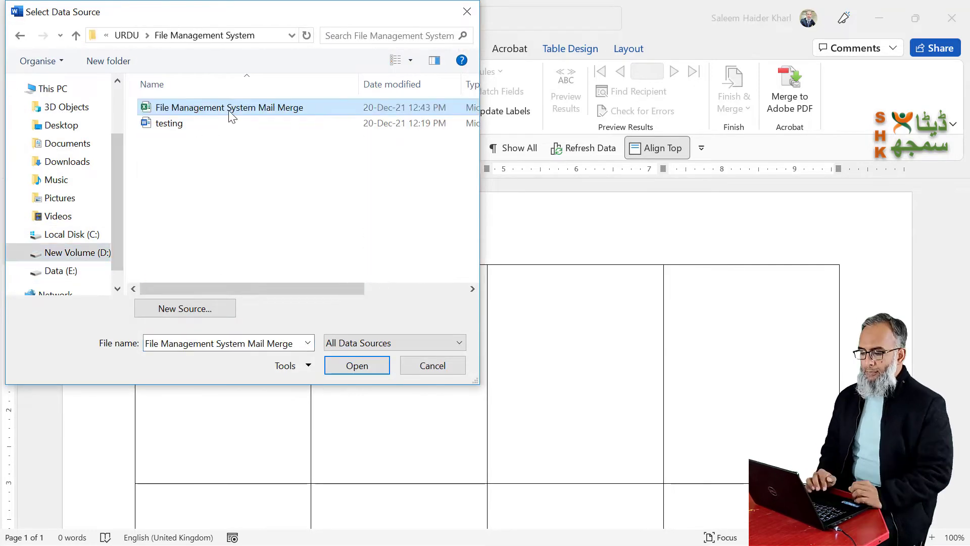
pyautogui.doubleClick(229, 108)
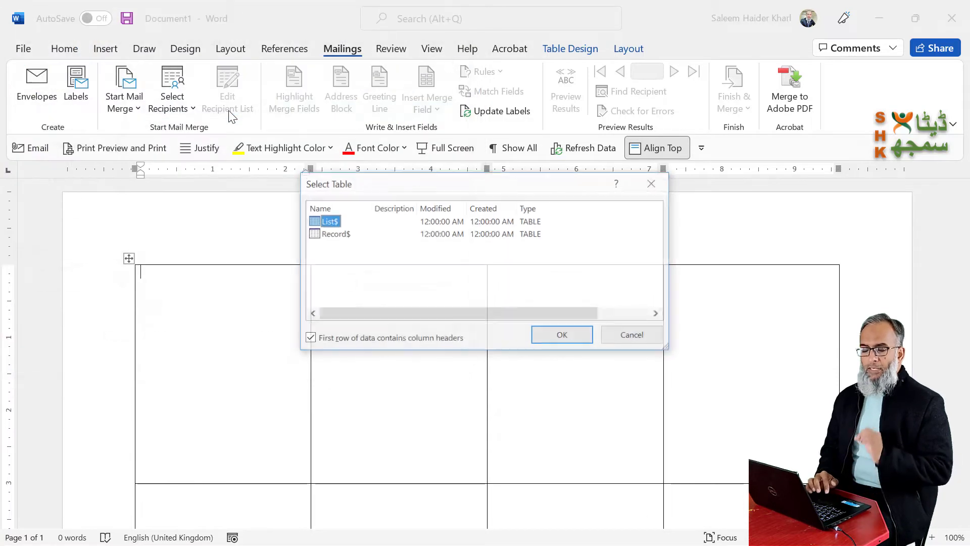
pyautogui.click(334, 236)
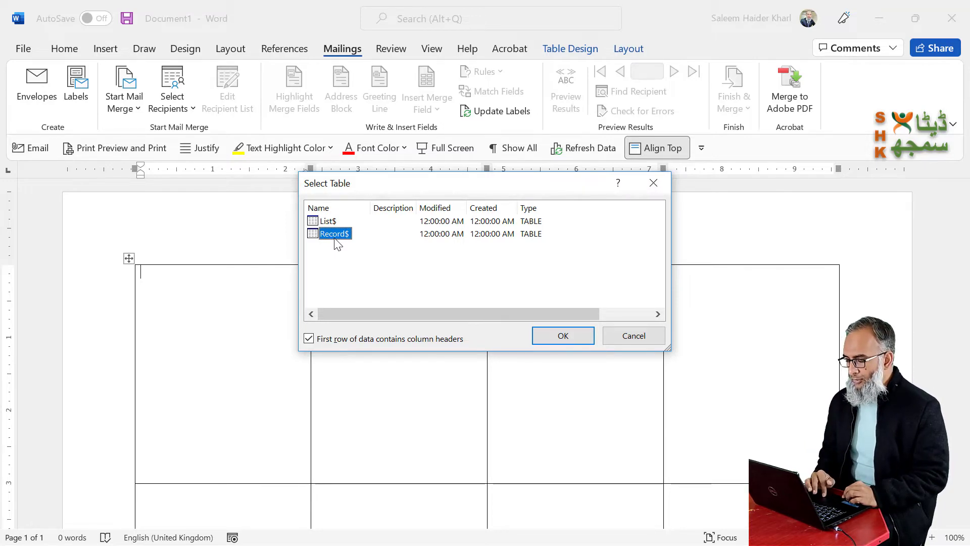
pyautogui.click(561, 338)
# - Insert the File_No, File_Name and File_Category merge fields on separate lines in the table's first cell
pyautogui.click(427, 98)
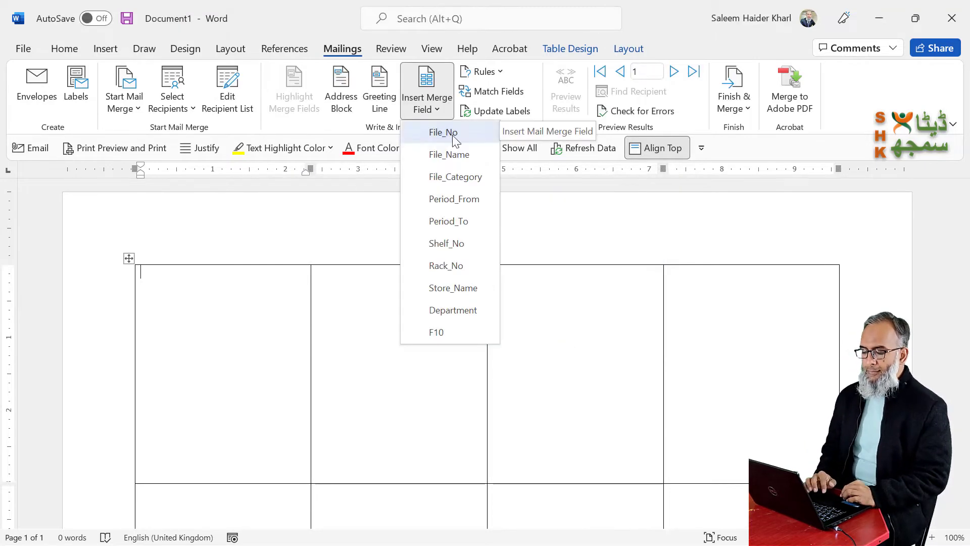
pyautogui.click(221, 284)
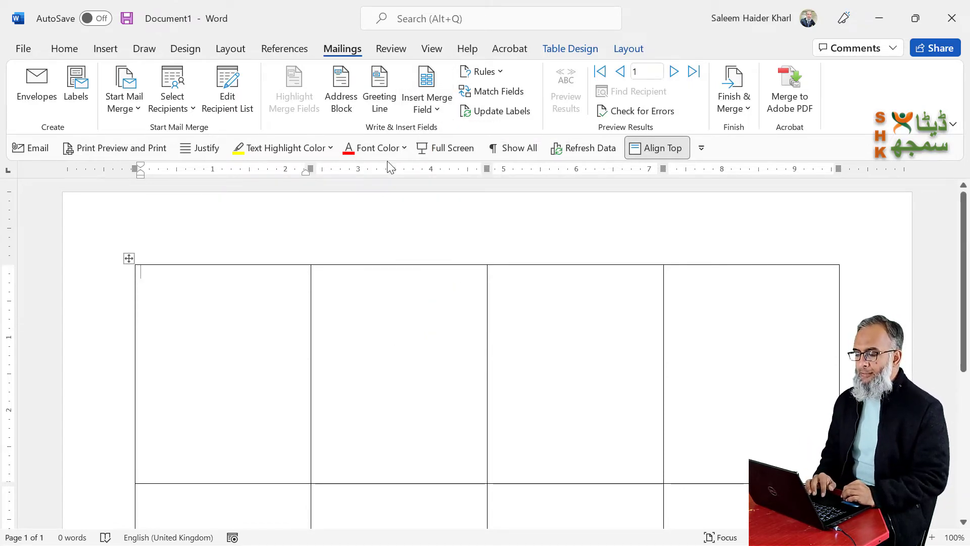
pyautogui.click(443, 110)
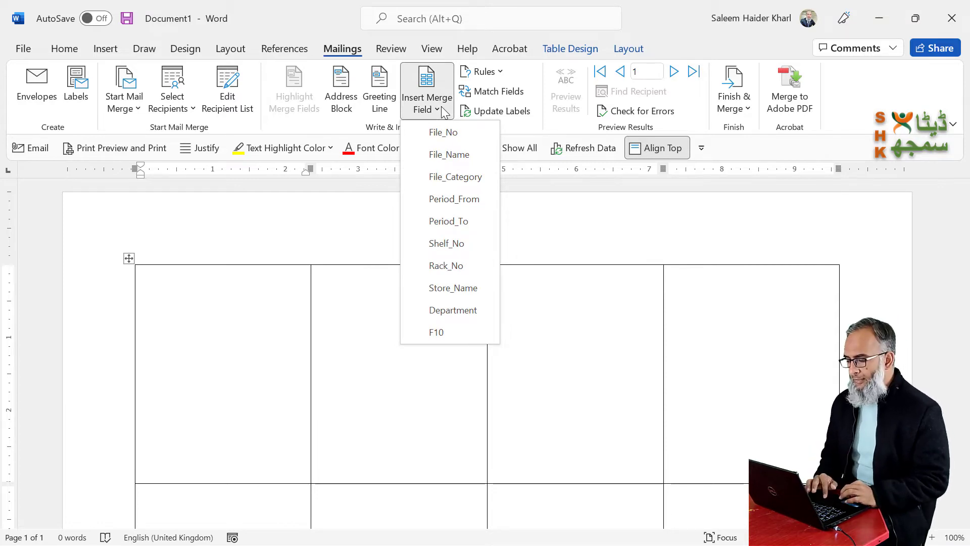
pyautogui.click(454, 133)
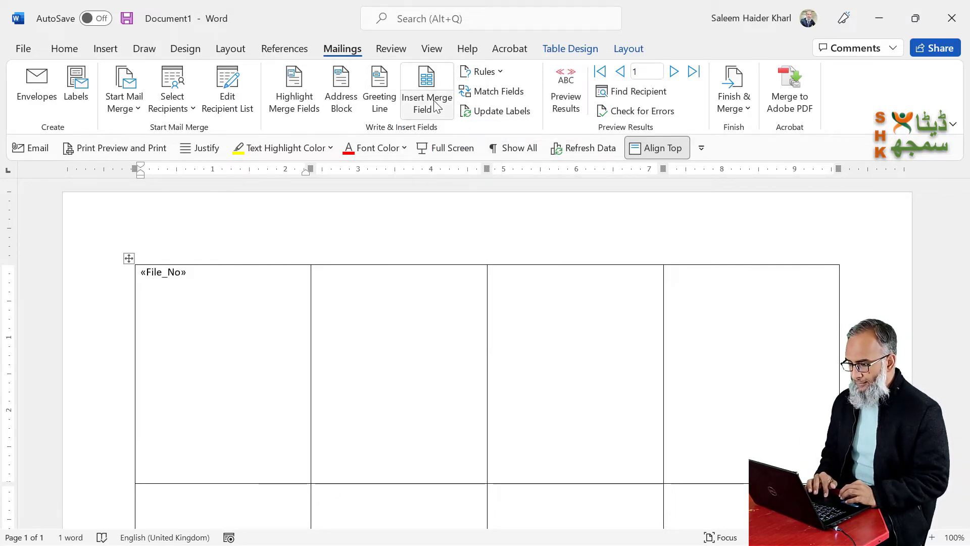
pyautogui.click(438, 106)
pyautogui.click(448, 154)
pyautogui.press('Return')
pyautogui.click(427, 101)
pyautogui.click(450, 177)
pyautogui.press('Return')
# - Add the Period_From and Period_To merge fields on separate lines below File_Category
pyautogui.click(427, 101)
pyautogui.click(449, 197)
pyautogui.press('Return')
pyautogui.click(427, 101)
pyautogui.click(450, 219)
pyautogui.press('Return')
# - Add the Shelf_No and Rack_No merge fields on separate lines below Period_To
pyautogui.click(429, 104)
pyautogui.click(448, 242)
pyautogui.press('Return')
pyautogui.click(429, 103)
pyautogui.click(447, 263)
pyautogui.press('Return')
# - Add the Store_Name and Department merge fields on separate lines below Rack_No
pyautogui.click(427, 103)
pyautogui.click(452, 287)
pyautogui.press('Return')
pyautogui.click(427, 104)
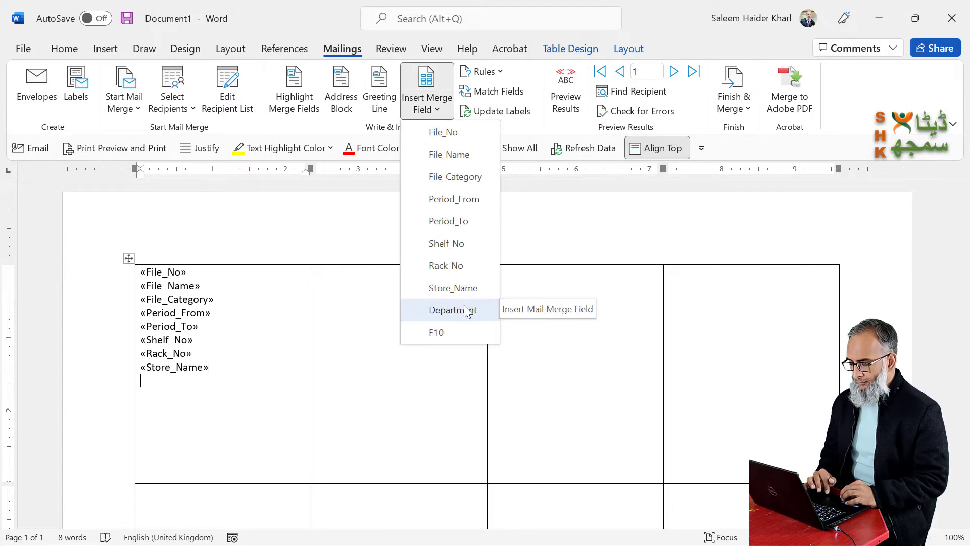
pyautogui.click(466, 311)
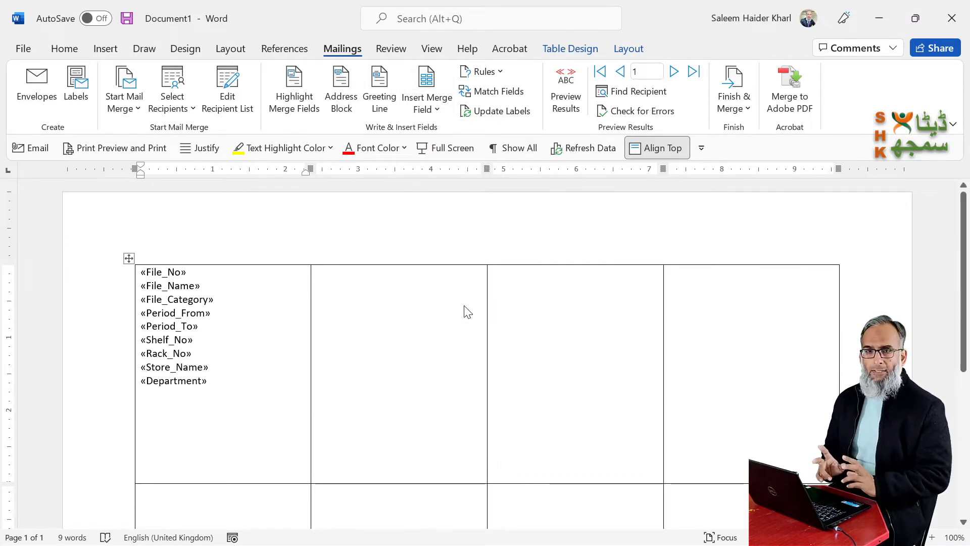
# - Insert a blank line between File_No and File_Name and another between File_Category and Period_From
pyautogui.click(217, 286)
pyautogui.press('Return')
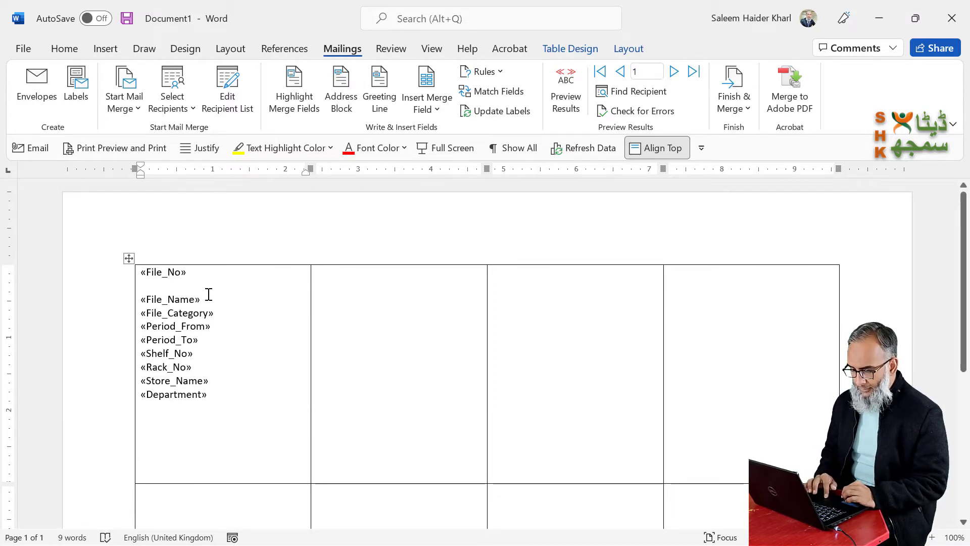
pyautogui.click(229, 322)
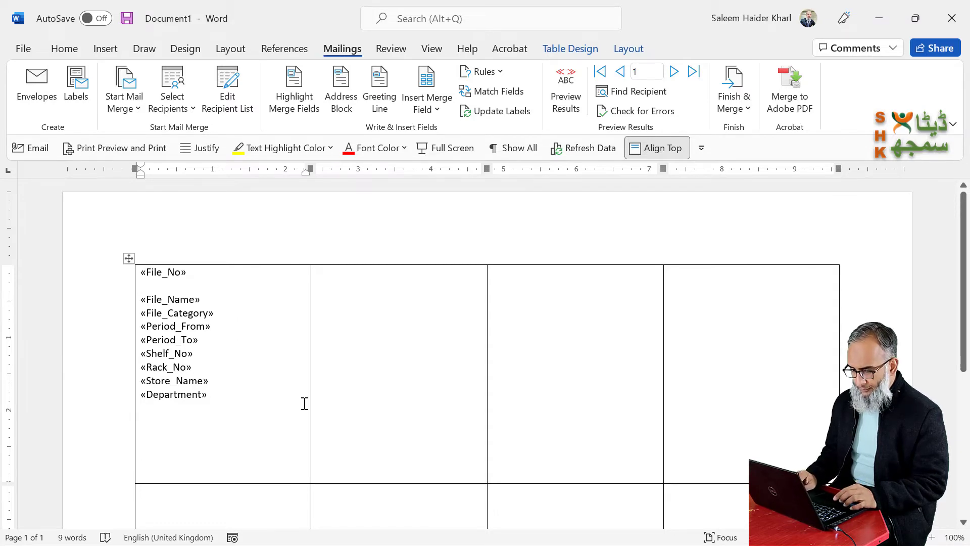
pyautogui.press('Up')
pyautogui.press('Right')
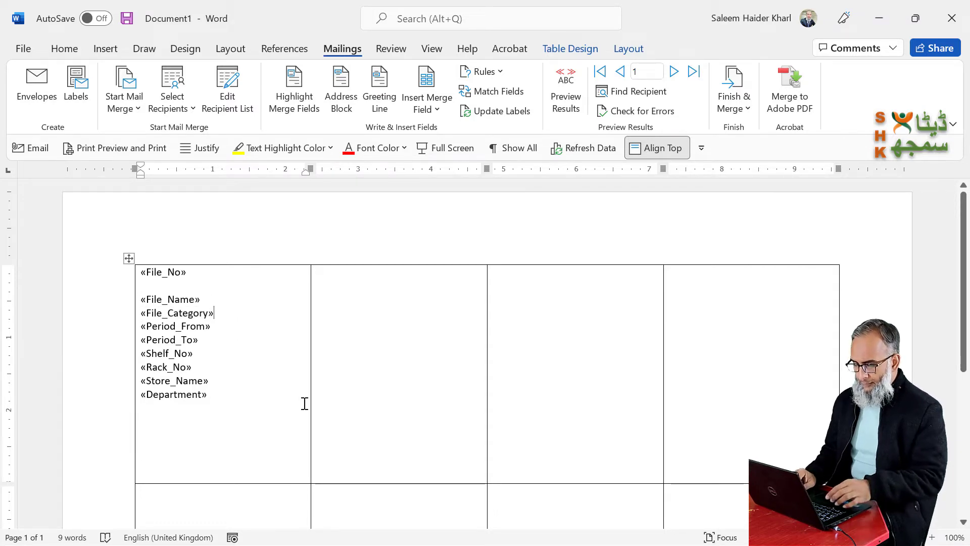
pyautogui.press('Return')
# - Add the label "From:" before the Period_From field and "To:" before the Period_To field
pyautogui.write('P')
pyautogui.press('BackSpace')
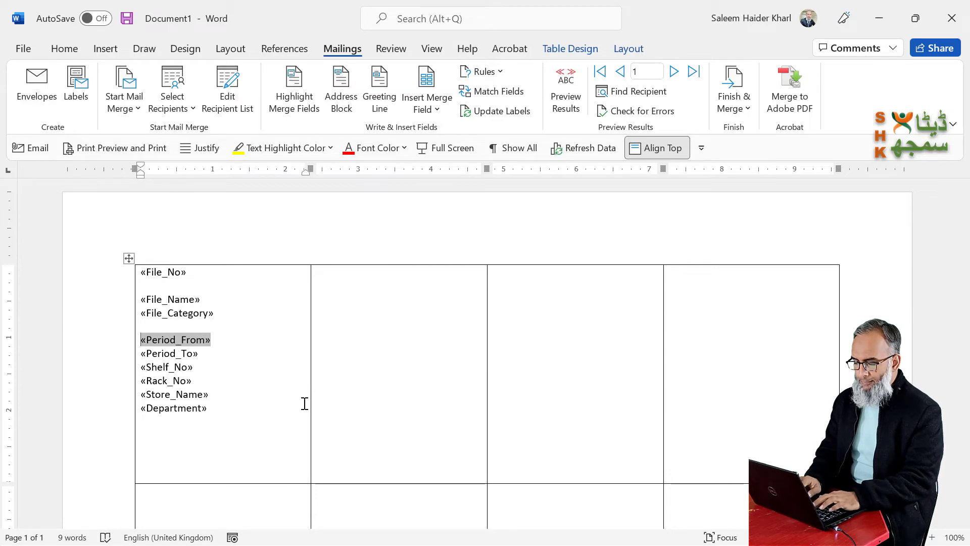
pyautogui.write('From:')
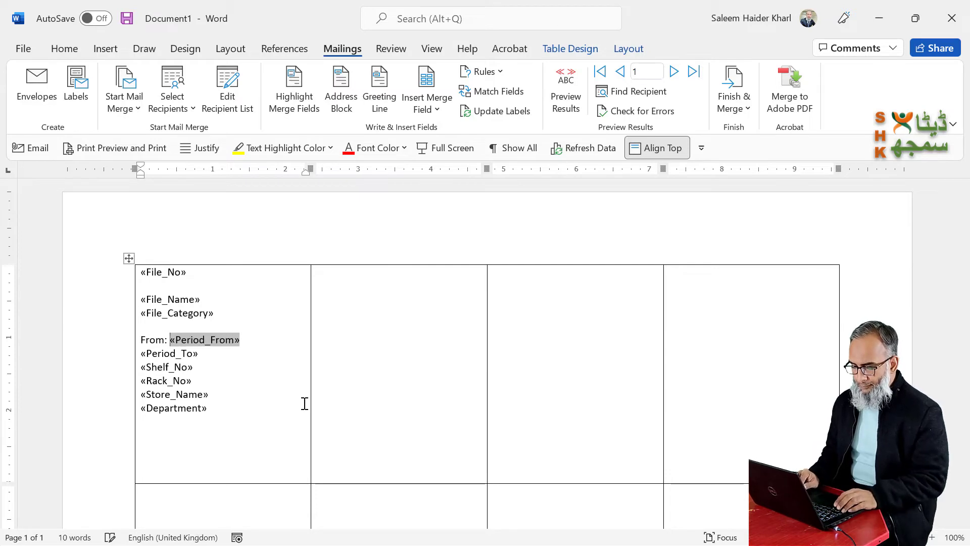
pyautogui.press('Down')
pyautogui.press('Home')
pyautogui.write('To:')
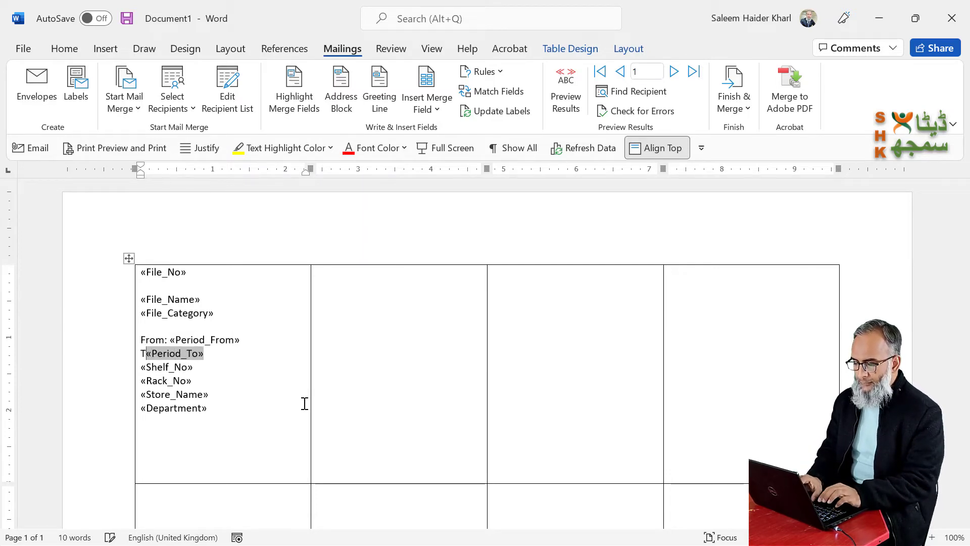
# - Insert a blank line above the Shelf_No field and bring Rack_No up onto the same line as Shelf_No
pyautogui.press('Down')
pyautogui.press('Home')
pyautogui.press('Return')
pyautogui.press('Down')
pyautogui.press('BackSpace')
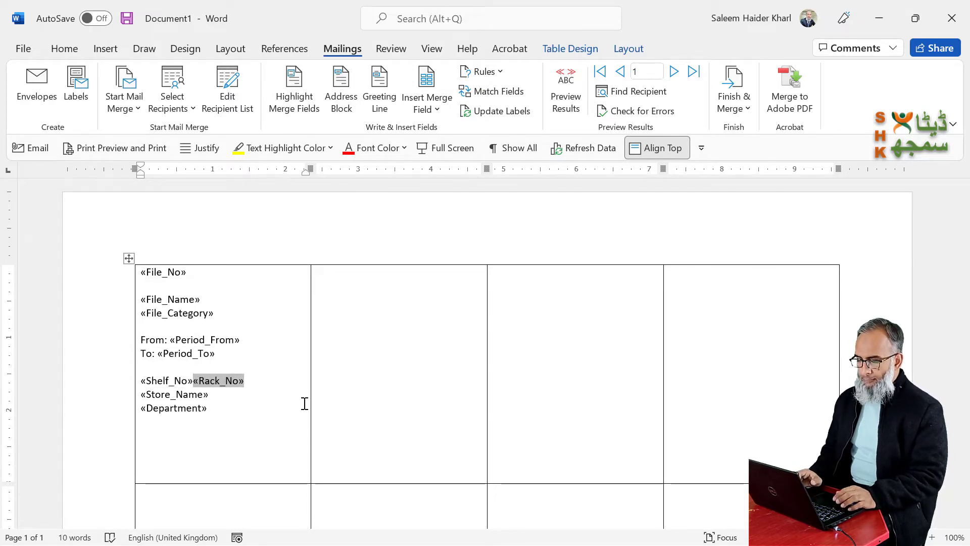
# - Separate the Shelf_No and Rack_No fields with "/" and insert a blank line above the Department field
pyautogui.write('/')
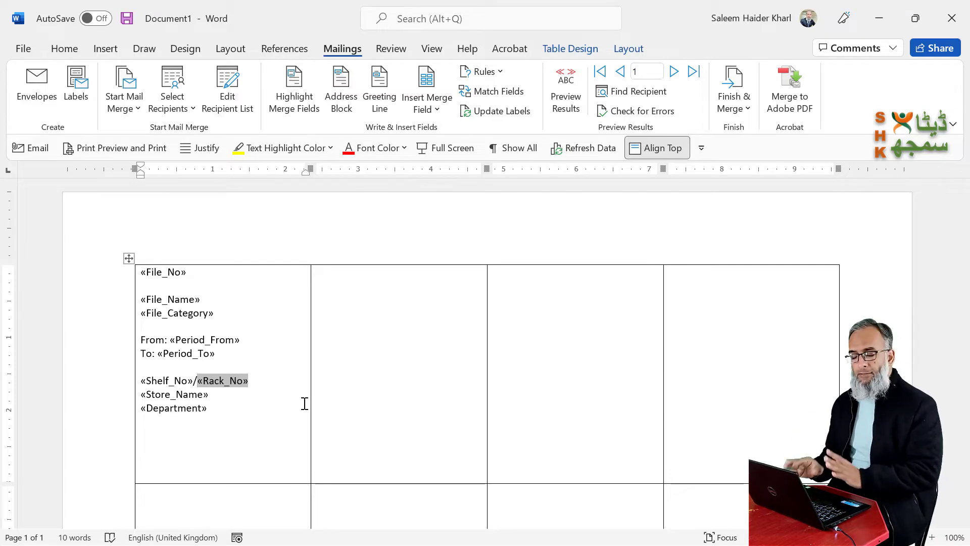
pyautogui.press('Down')
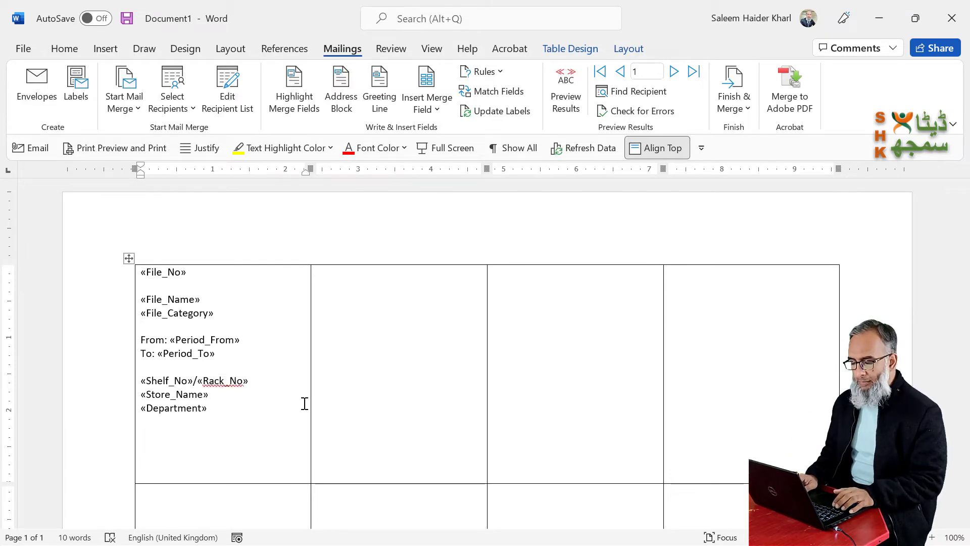
pyautogui.press('Down')
pyautogui.press('Down')
pyautogui.press('Up')
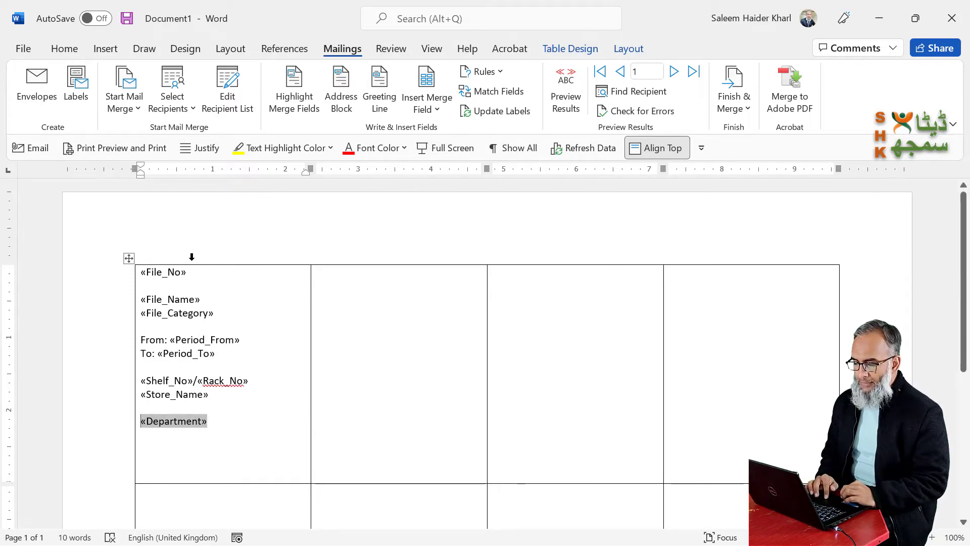
# - Set the font size of all the label table's columns to 14
pyautogui.moveTo(266, 244); pyautogui.dragTo(684, 244)
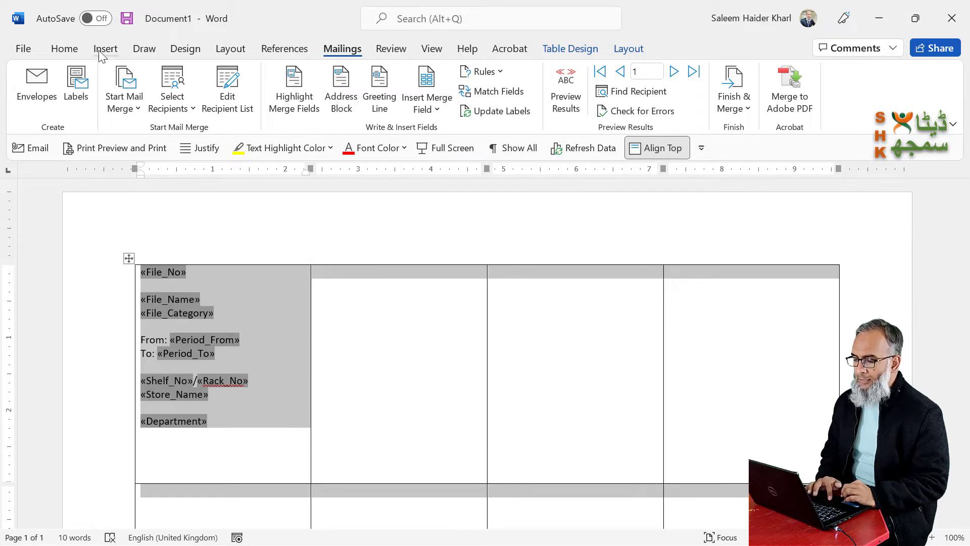
pyautogui.click(64, 48)
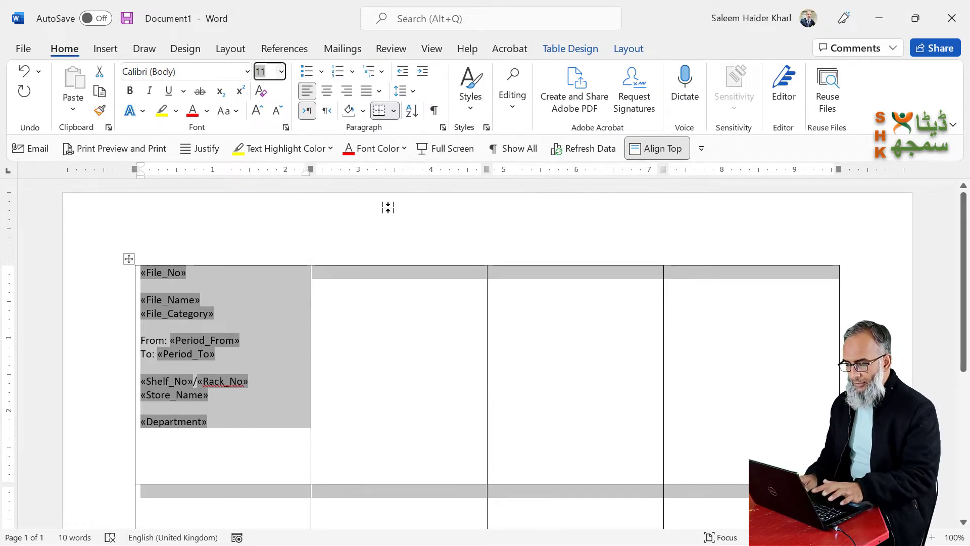
pyautogui.write('14')
pyautogui.press('Return')
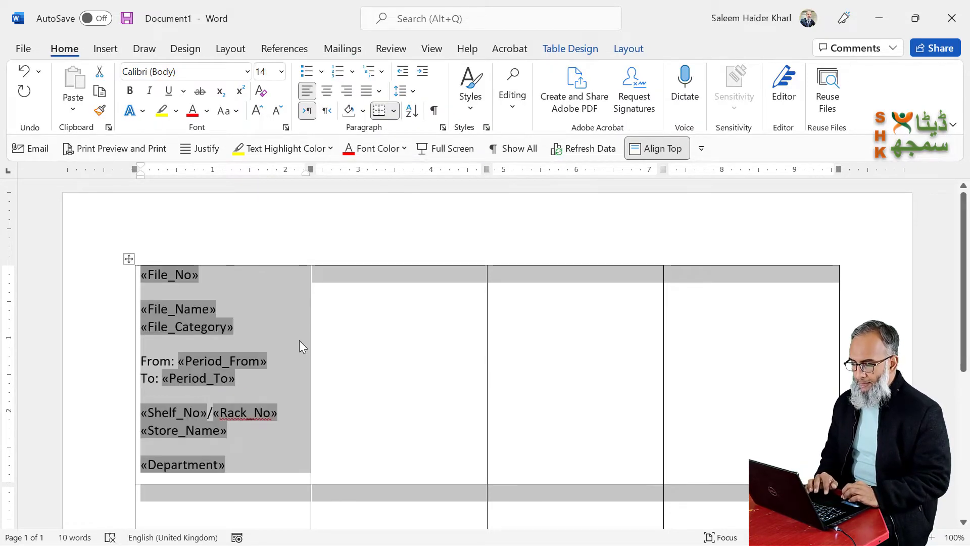
pyautogui.click(253, 323)
# - Center the text in all columns of the label table
pyautogui.moveTo(266, 238); pyautogui.dragTo(689, 227)
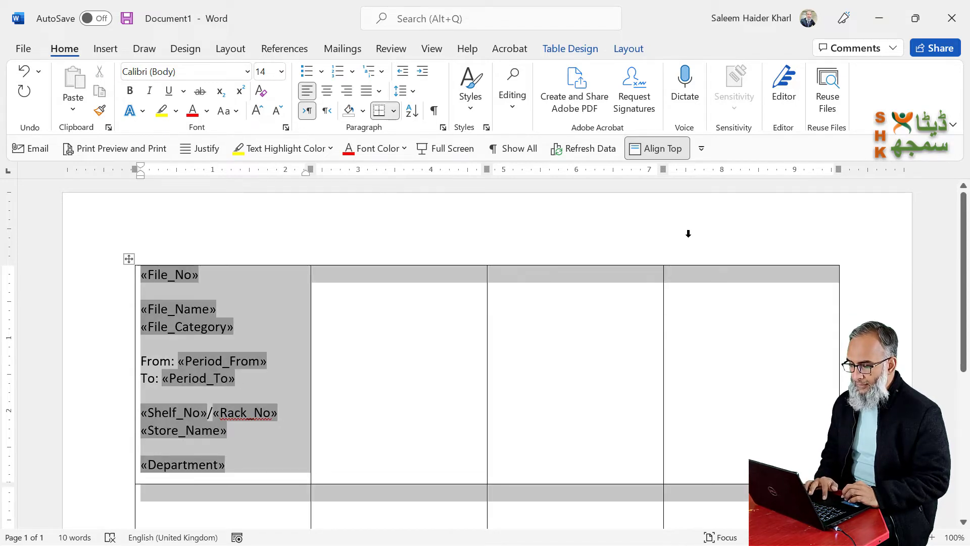
pyautogui.click(327, 90)
pyautogui.click(244, 357)
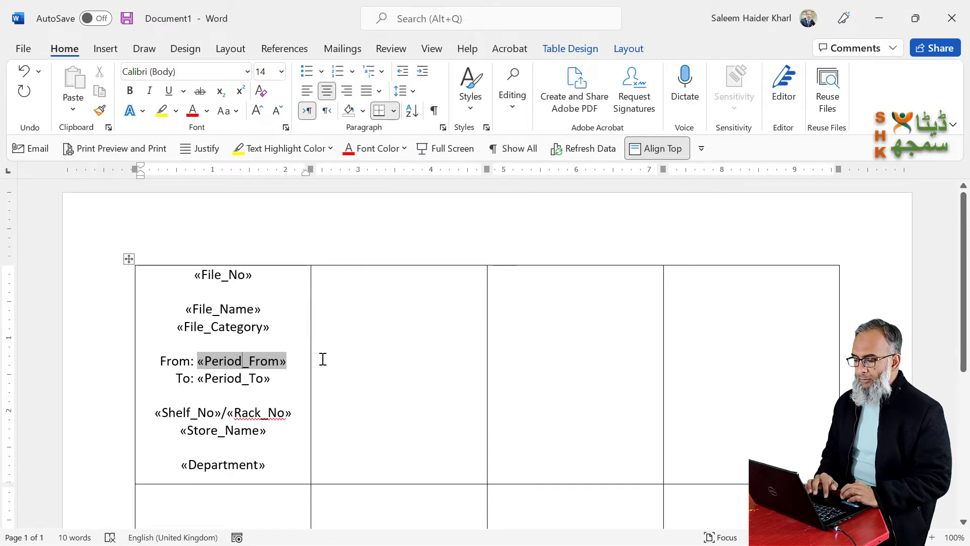
# - Update all labels with the first label's layout, and preview the merged records before returning to the field codes
pyautogui.click(342, 48)
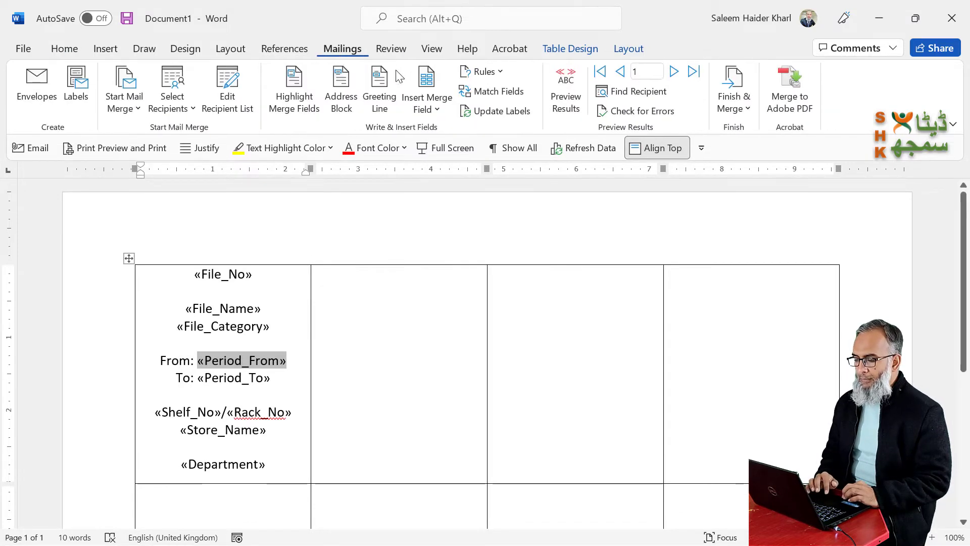
pyautogui.click(500, 112)
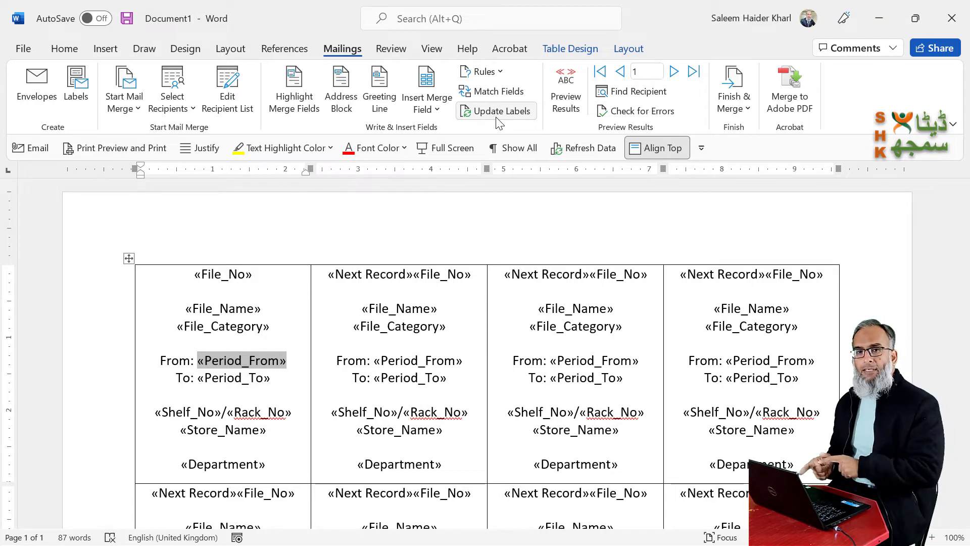
pyautogui.click(564, 116)
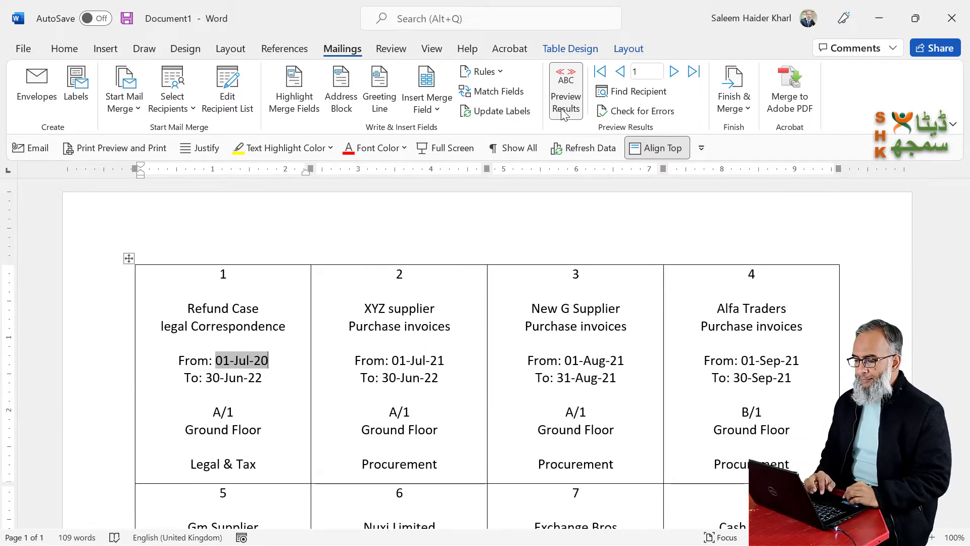
pyautogui.click(564, 115)
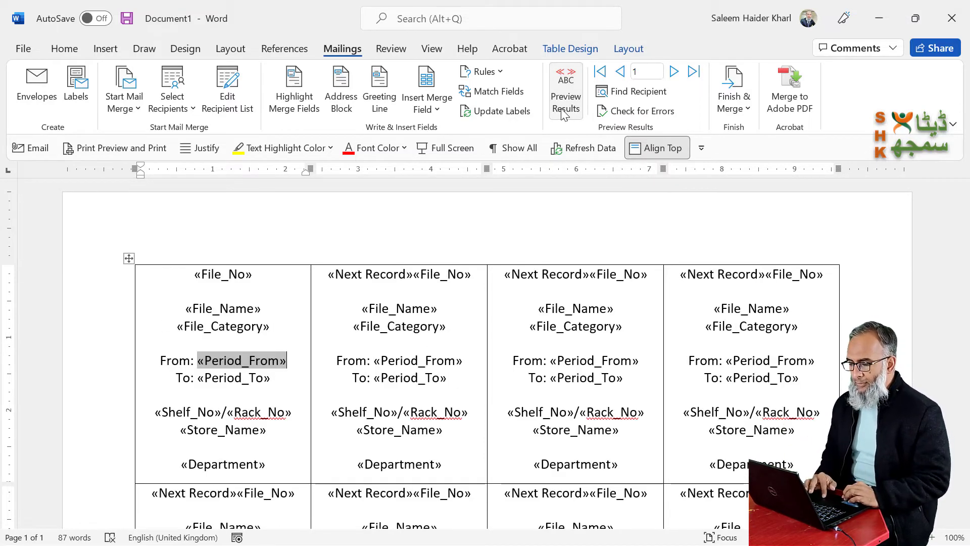
# - Make the File_No, Department and File_Category fields in the first label bold
pyautogui.moveTo(249, 273); pyautogui.dragTo(179, 281)
pyautogui.hotkey('ctrl', 'b')
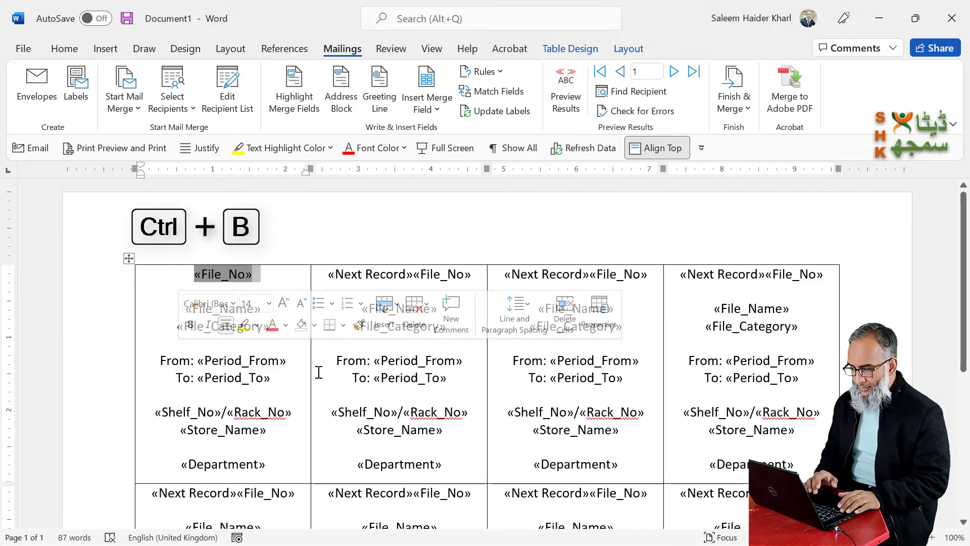
pyautogui.hotkey('ctrl', 'b')
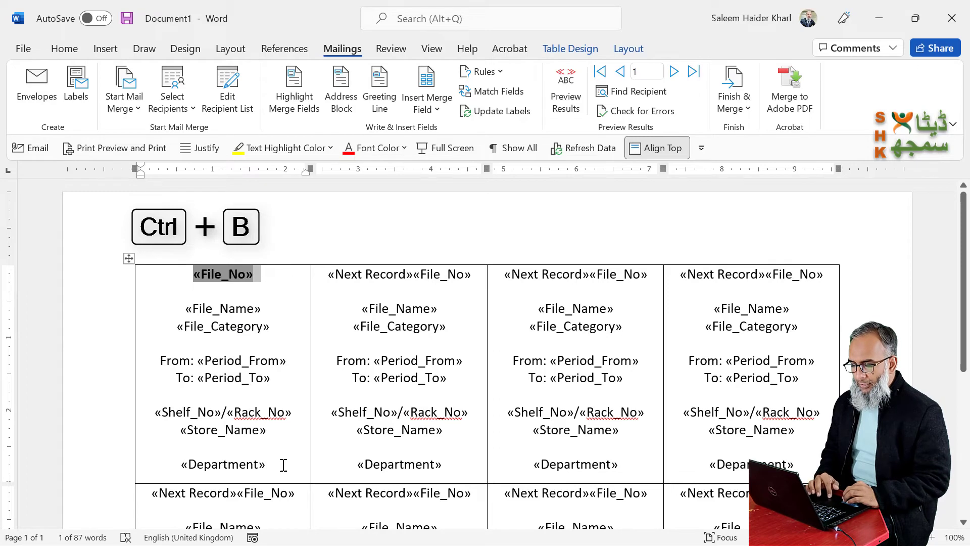
pyautogui.moveTo(278, 465); pyautogui.dragTo(169, 468)
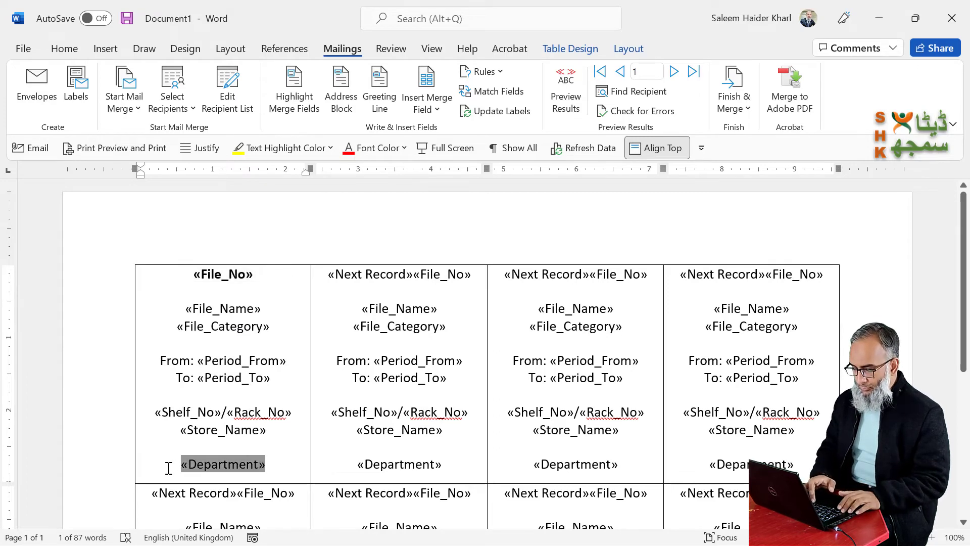
pyautogui.hotkey('ctrl', 'b')
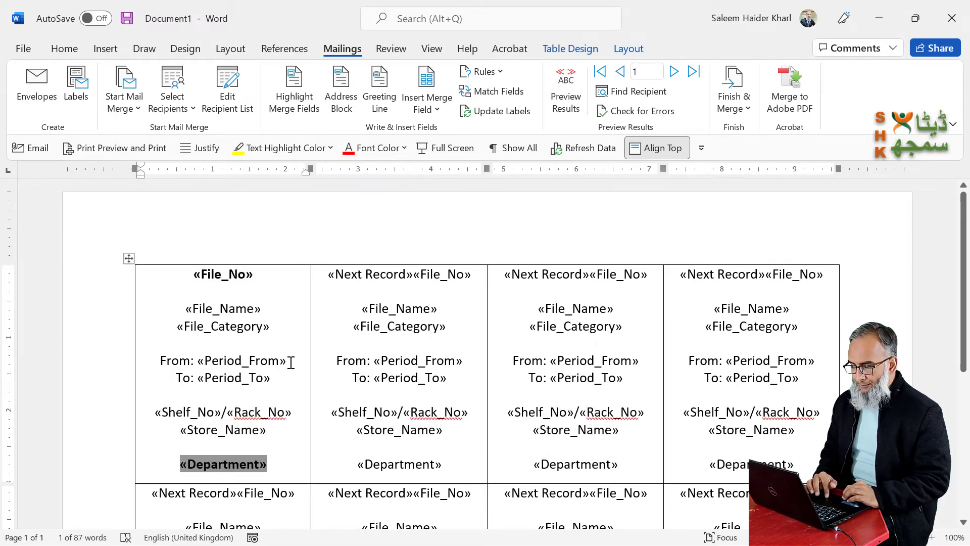
pyautogui.moveTo(277, 331); pyautogui.dragTo(173, 327)
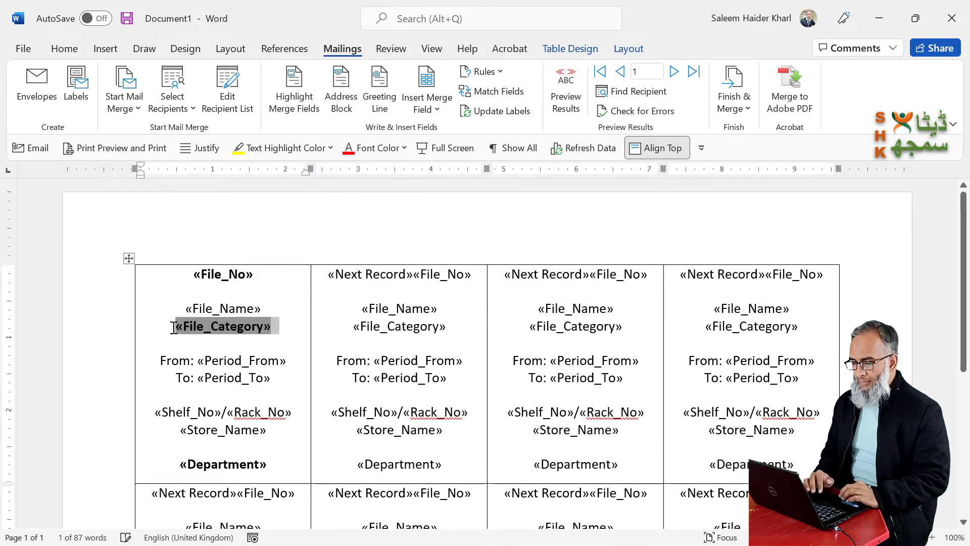
pyautogui.hotkey('ctrl', 'b')
pyautogui.click(343, 362)
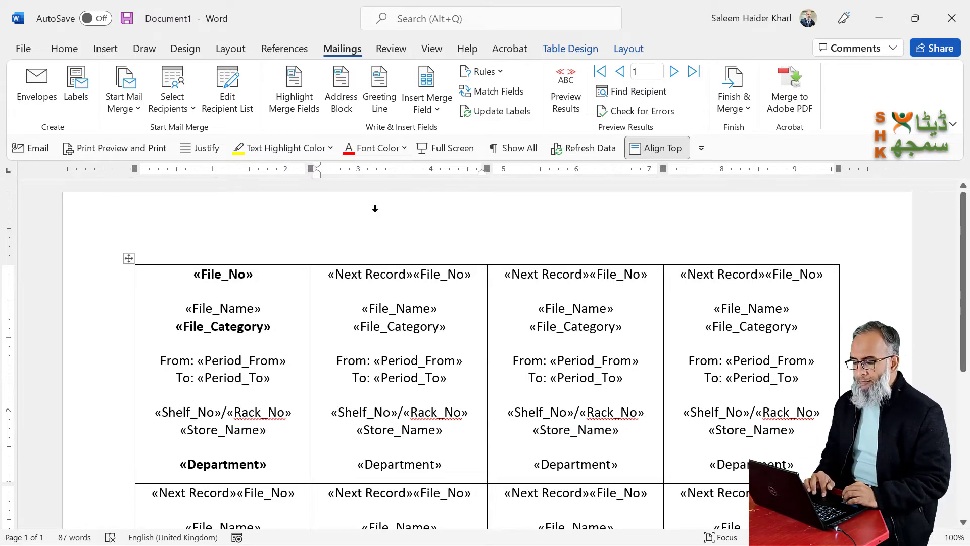
# - Insert the picture "SHKDataSamajh logo 2" from D:\Personal\Background after the File_Name field in the first label
pyautogui.click(298, 313)
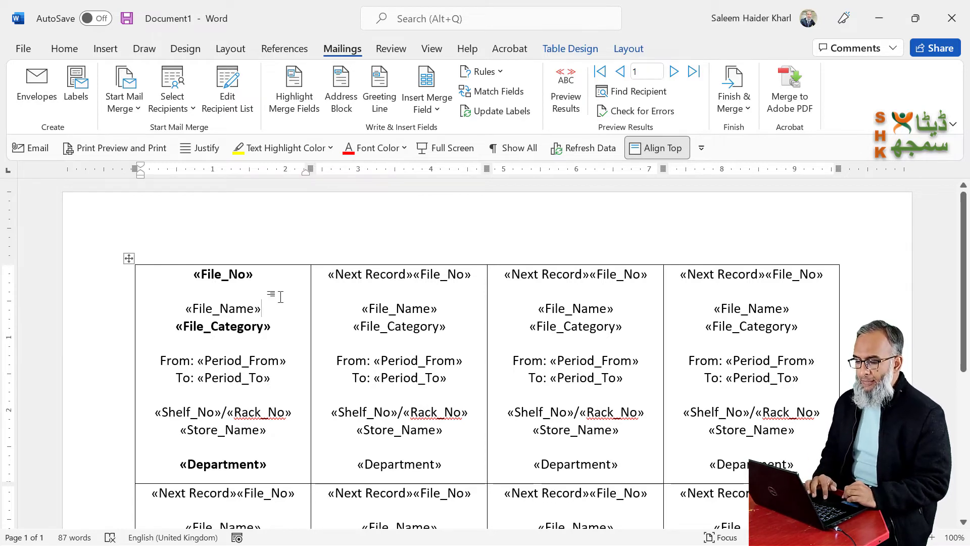
pyautogui.click(105, 48)
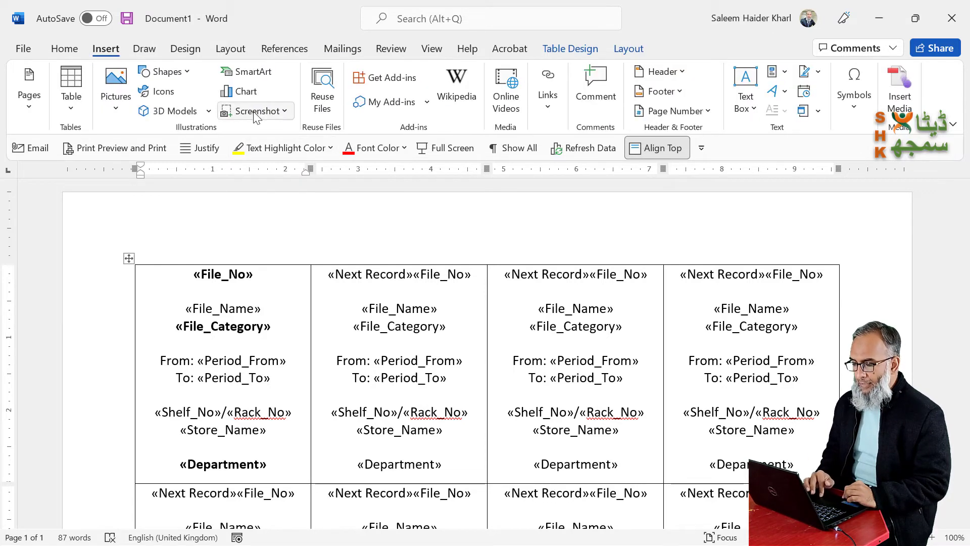
pyautogui.click(116, 113)
pyautogui.click(152, 172)
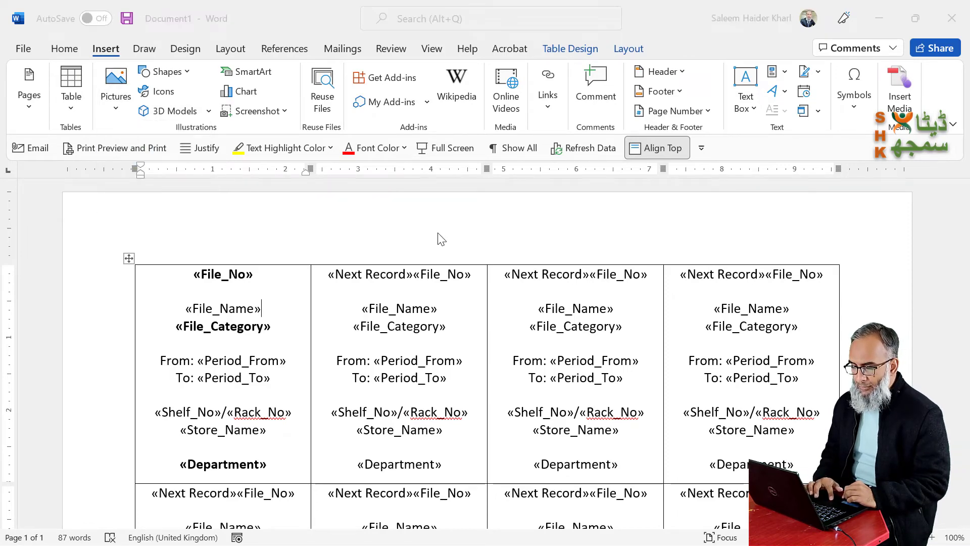
pyautogui.click(96, 253)
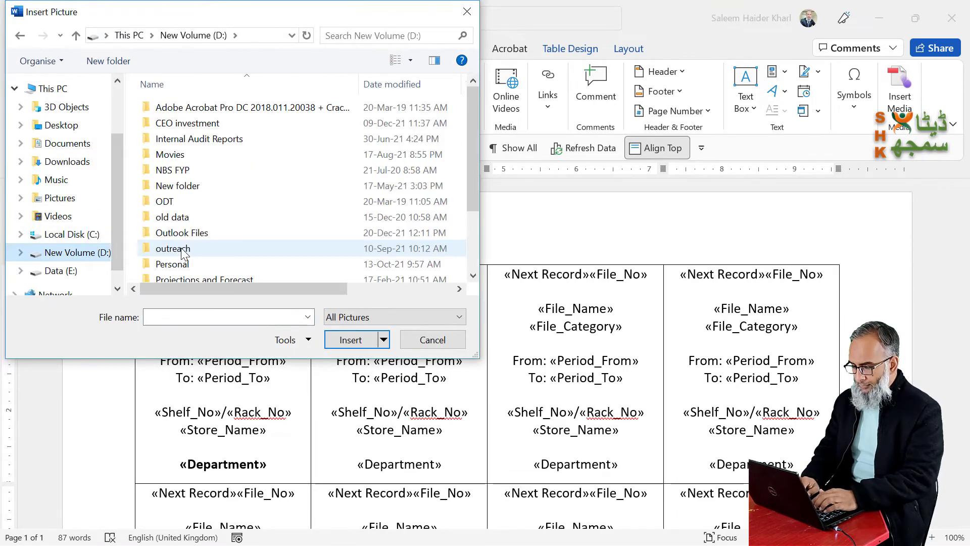
pyautogui.doubleClick(180, 263)
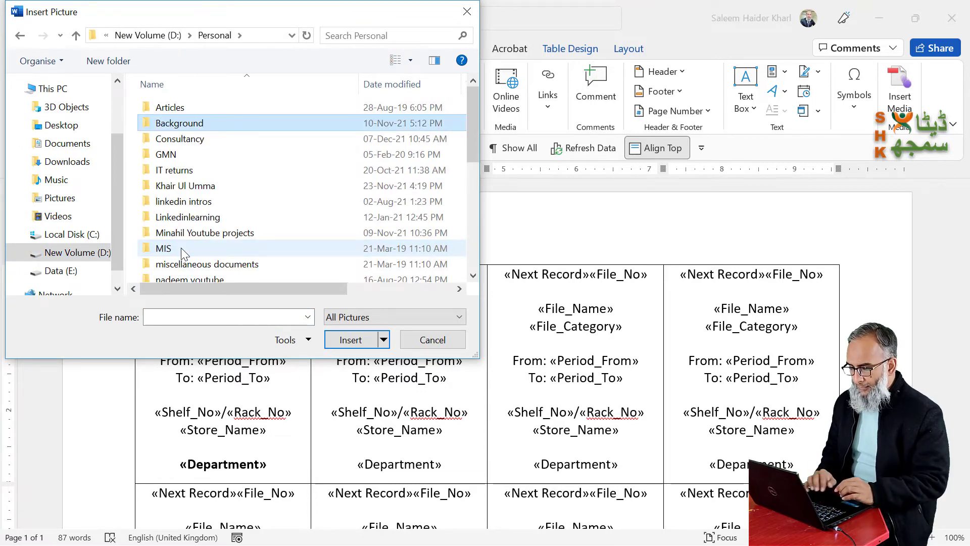
pyautogui.press('Return')
pyautogui.scroll(-5, 183, 254)
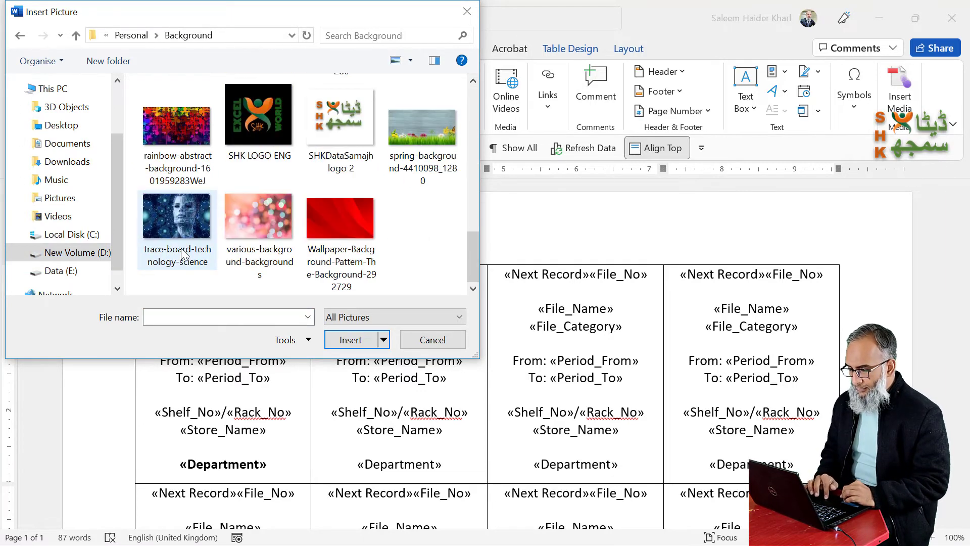
pyautogui.doubleClick(362, 119)
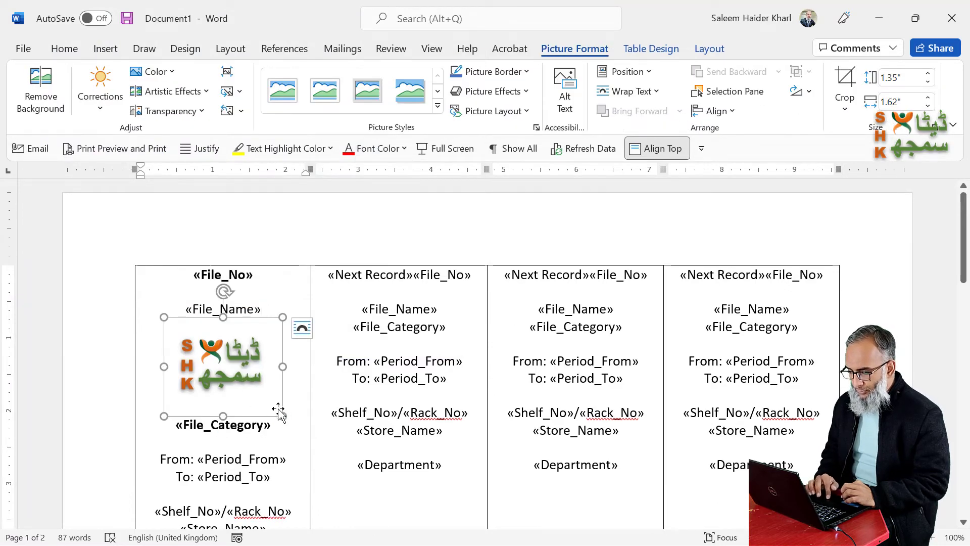
# - Give the logo square text wrapping, shrink it to about 0.37" by 0.44", and place it beside the Department field, at the cell's lower right
pyautogui.click(302, 328)
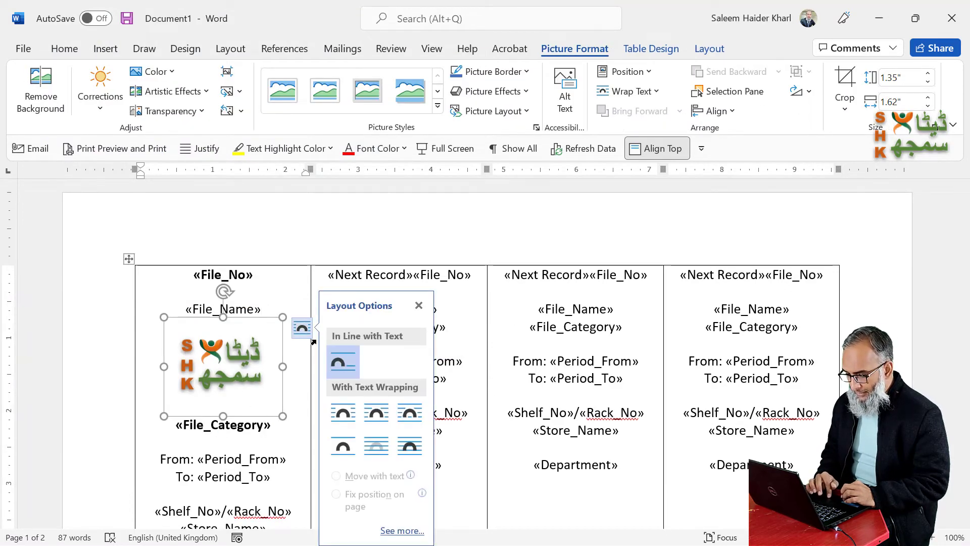
pyautogui.click(351, 420)
pyautogui.moveTo(282, 417); pyautogui.dragTo(286, 461)
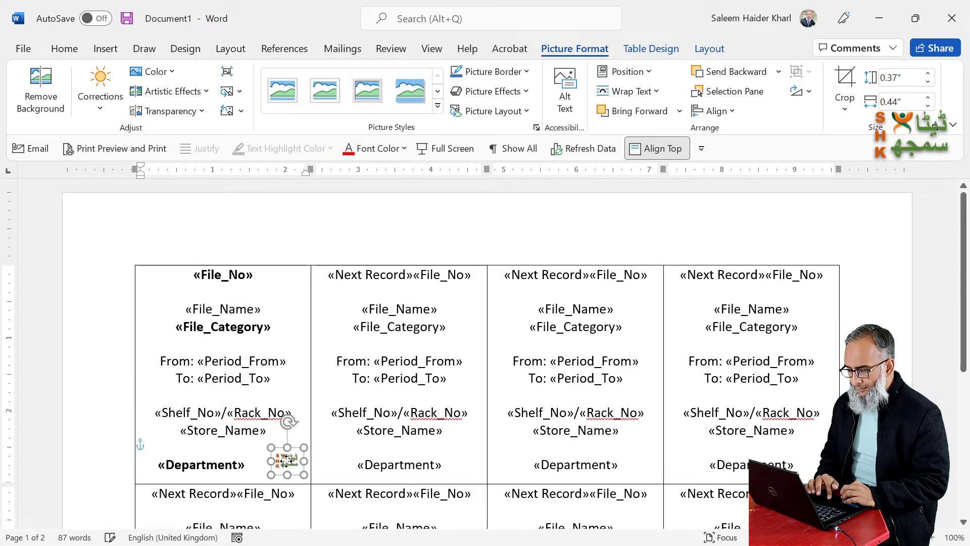
pyautogui.moveTo(285, 461); pyautogui.dragTo(283, 462)
pyautogui.click(287, 314)
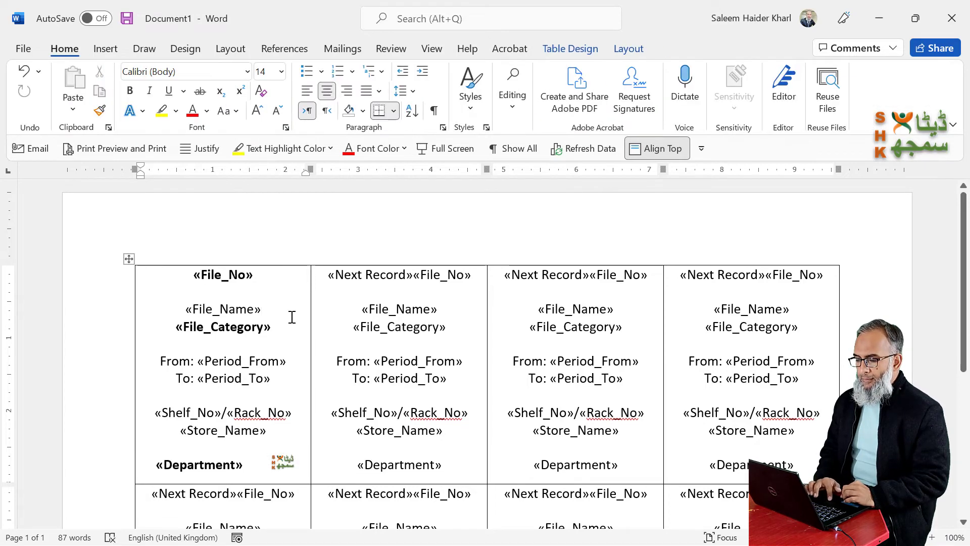
# - Update all labels with the first label's bold formatting and logo, and check the rest of the sheet
pyautogui.click(342, 48)
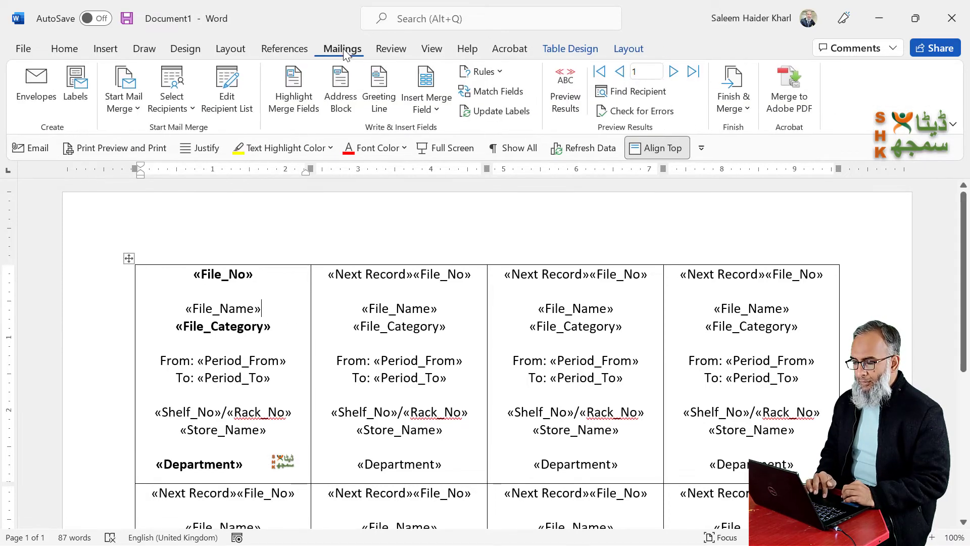
pyautogui.click(502, 111)
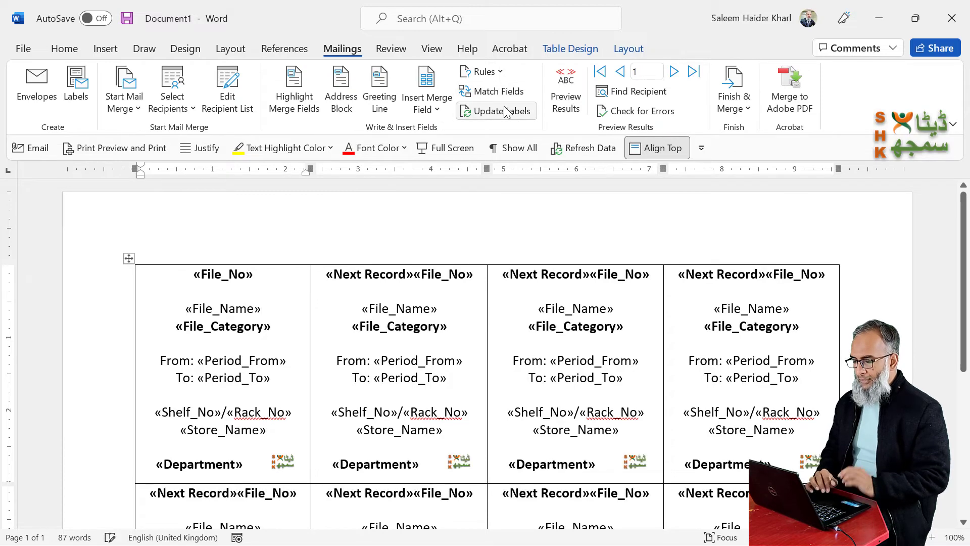
pyautogui.scroll(-5, 565, 302)
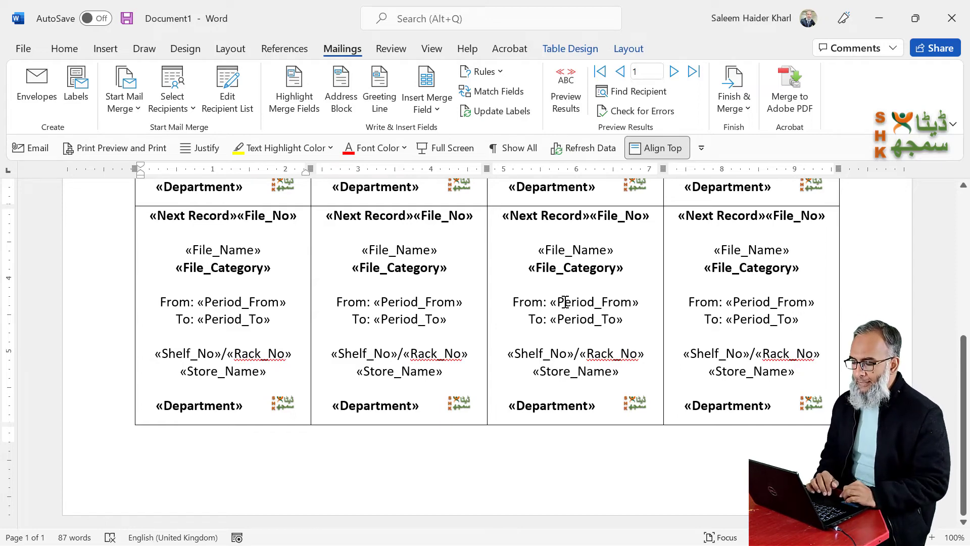
pyautogui.scroll(4, 565, 301)
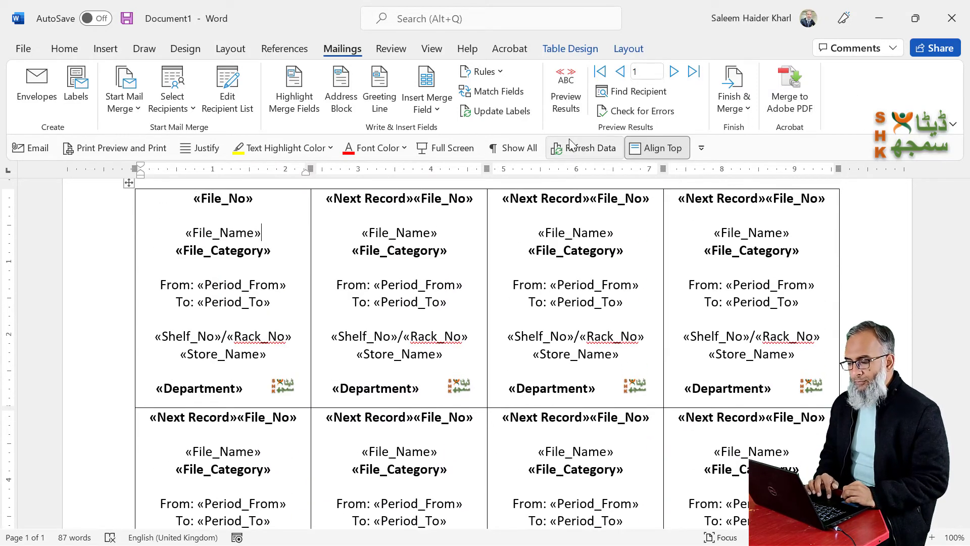
# - Finish the merge by merging all records into a new document of individual labels
pyautogui.click(735, 114)
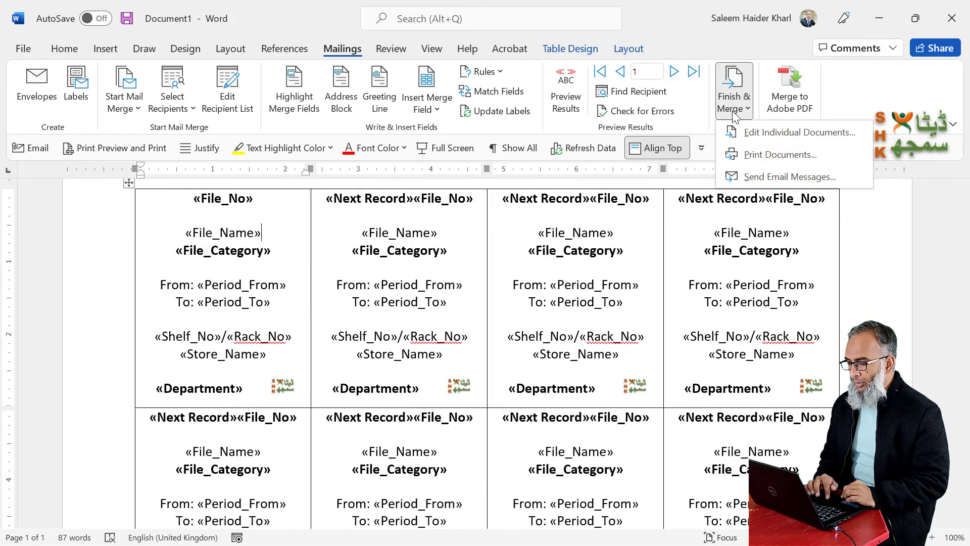
pyautogui.click(787, 133)
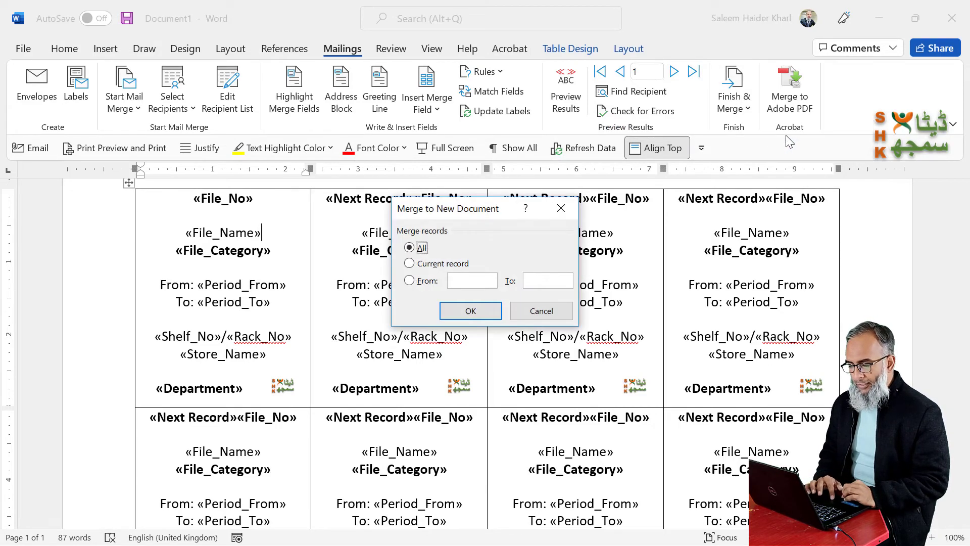
pyautogui.click(462, 313)
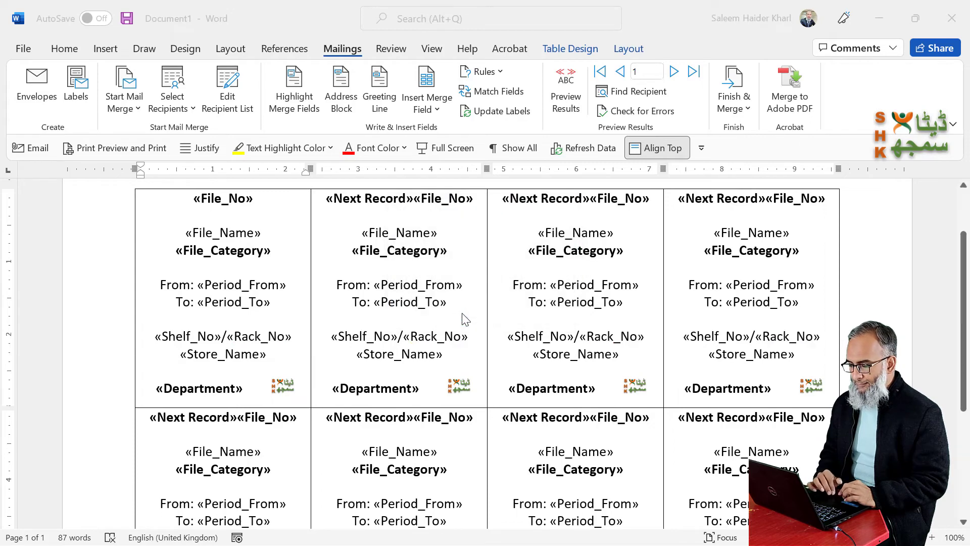
# - Check the merged labels across the pages of the new document, and open its print preview from the first page
pyautogui.scroll(-2, 462, 317)
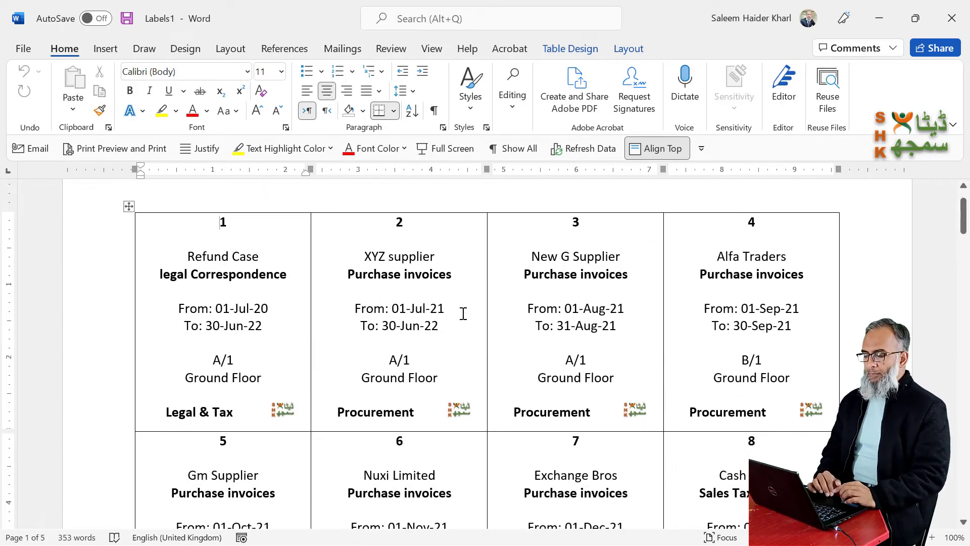
pyautogui.scroll(-1, 463, 314)
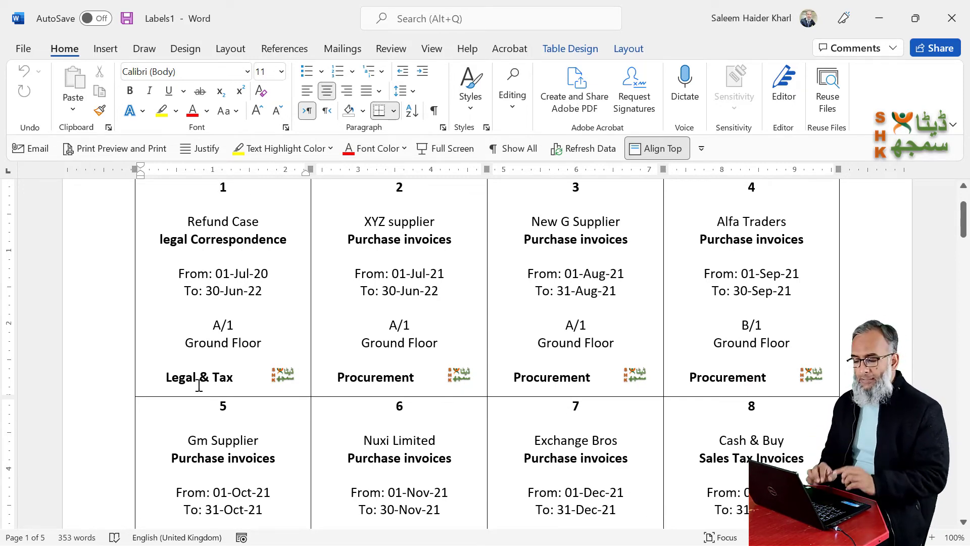
pyautogui.scroll(-20, 199, 385)
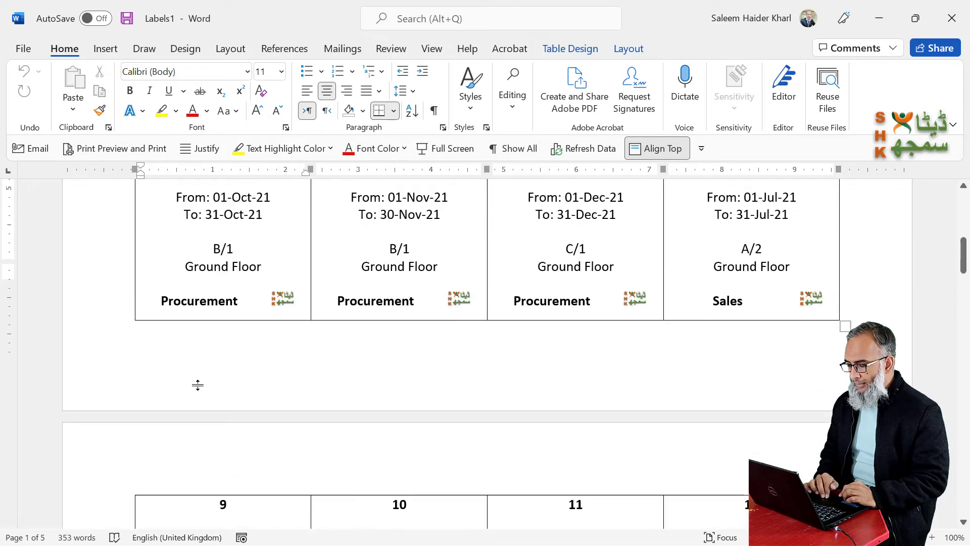
pyautogui.scroll(-14, 199, 385)
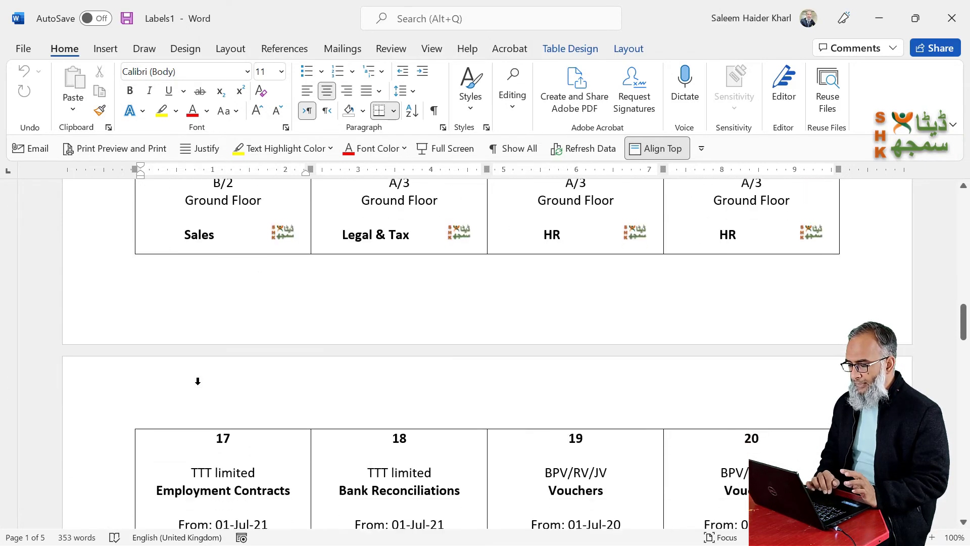
pyautogui.hotkey('ctrl', 'Home')
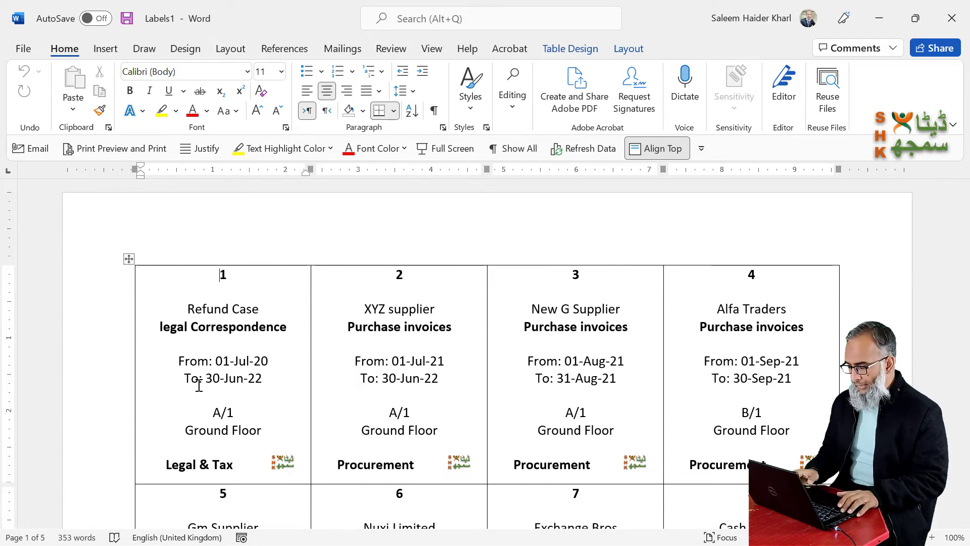
pyautogui.hotkey('ctrl', 'p')
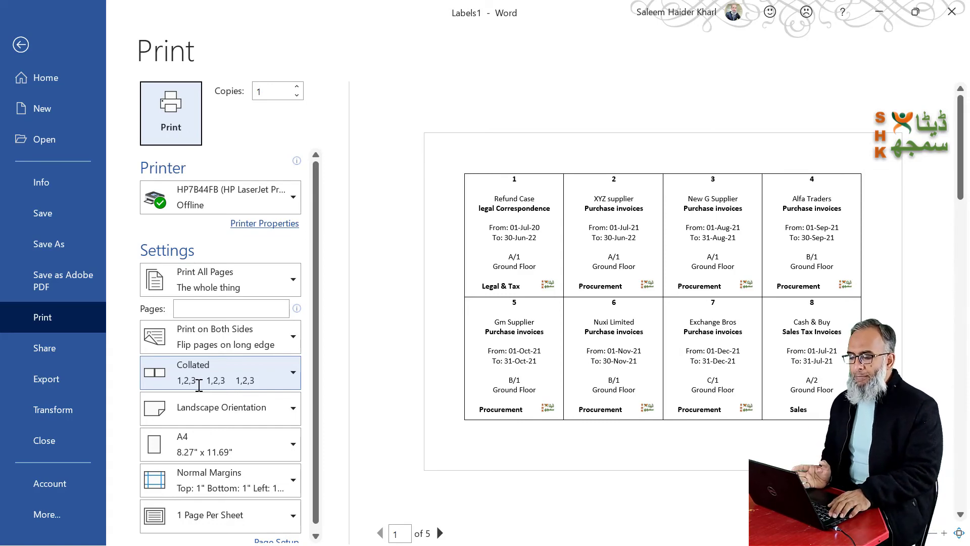
# - Switch to the Excel workbook File Management System Mail Merge, look over the source data on the Record sheet, and minimize the workbook
pyautogui.hotkey('alt', 'Tab')
pyautogui.hotkey('alt', 'Tab')
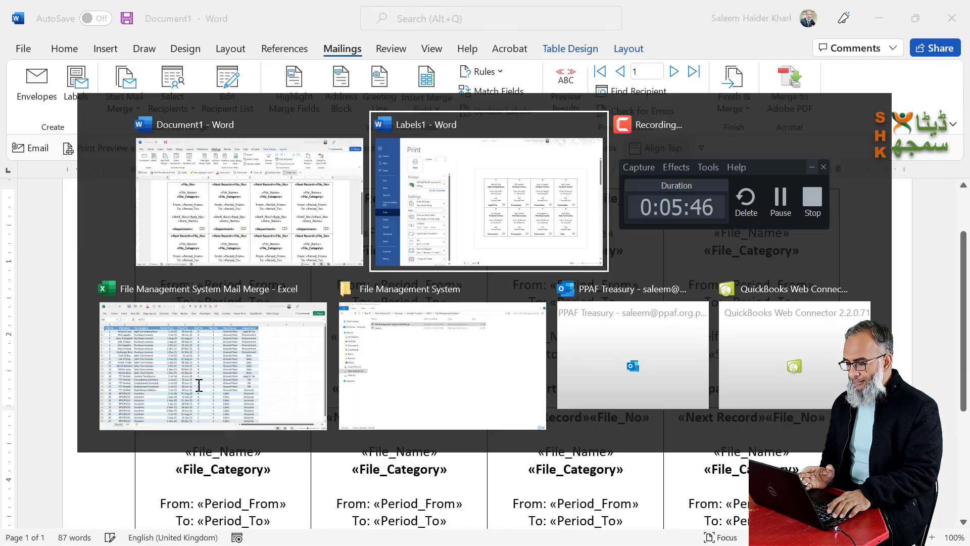
pyautogui.hotkey('alt', 'Tab')
pyautogui.hotkey('alt', 'Tab')
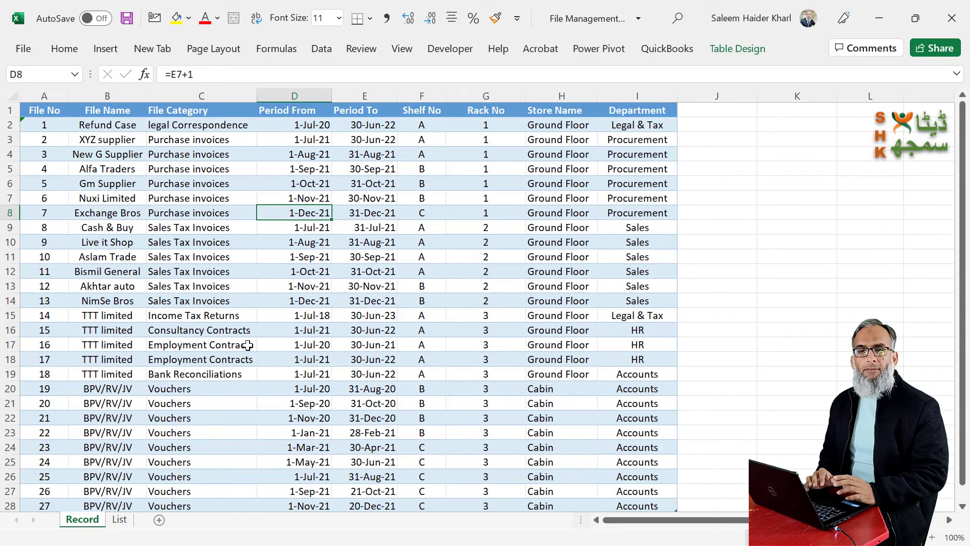
pyautogui.click(250, 346)
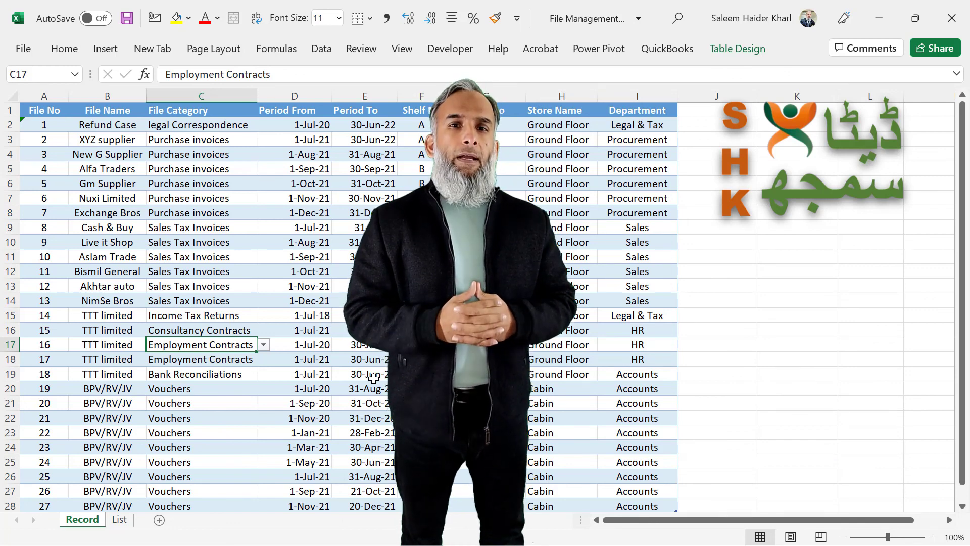
pyautogui.click(880, 18)
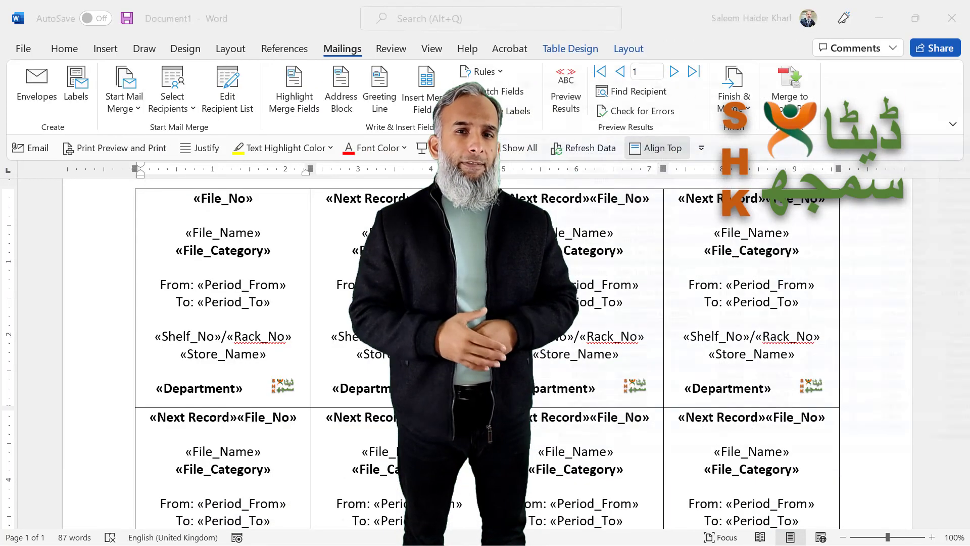